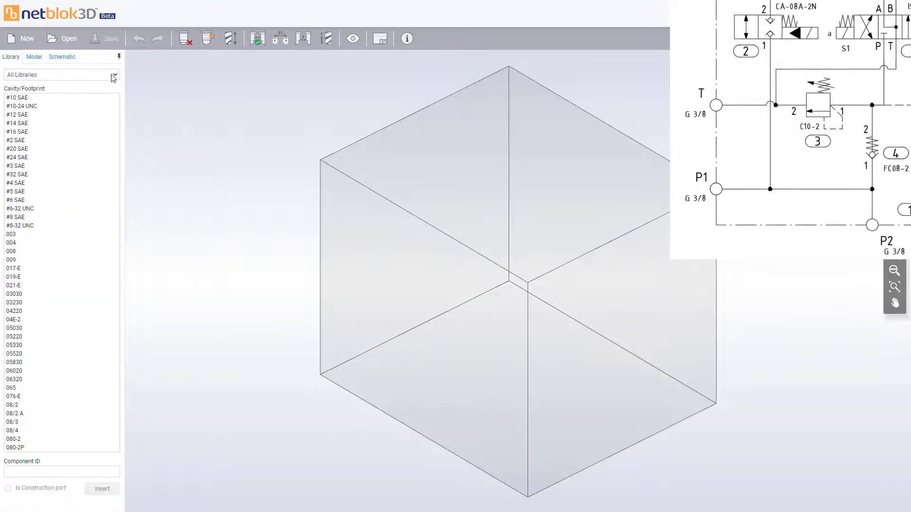
Place G 3/8 BSP ports p1 on the front face and p2 on the right face.
{"action": "left_click", "coordinate": [114, 76]}
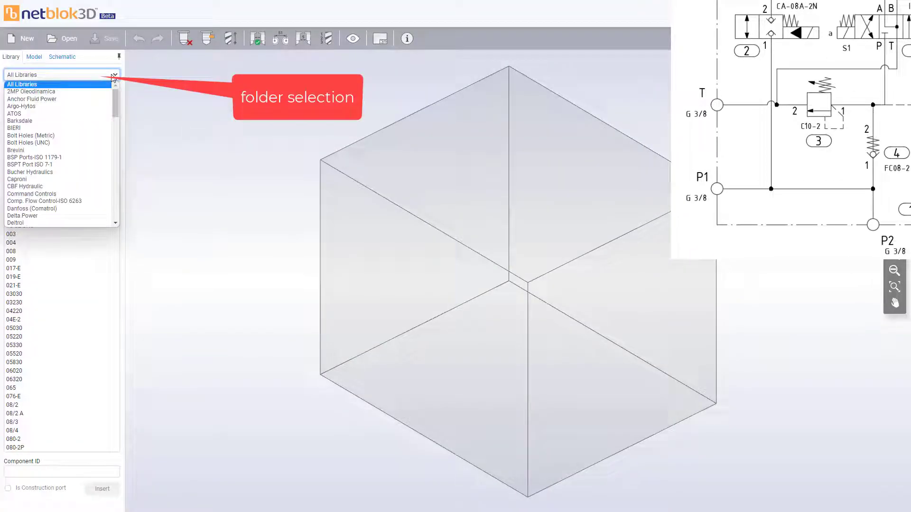
{"action": "left_click", "coordinate": [46, 157]}
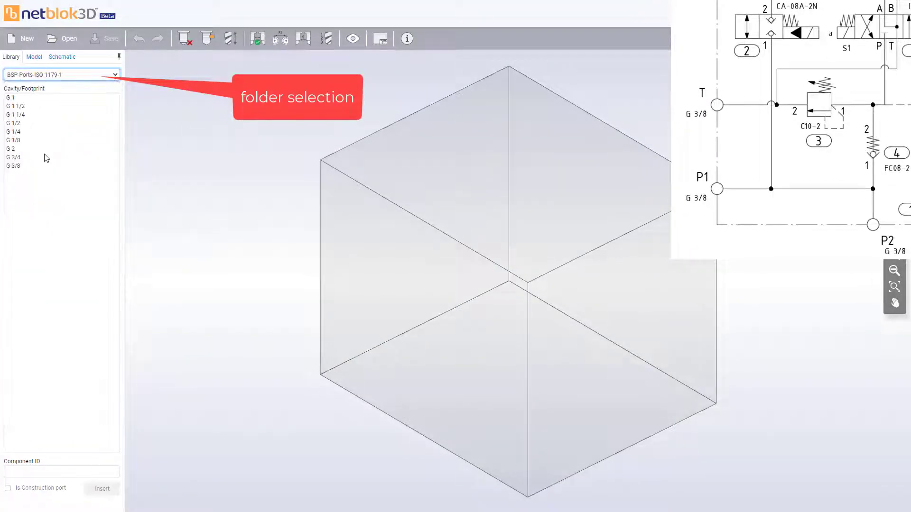
{"action": "left_click", "coordinate": [14, 166]}
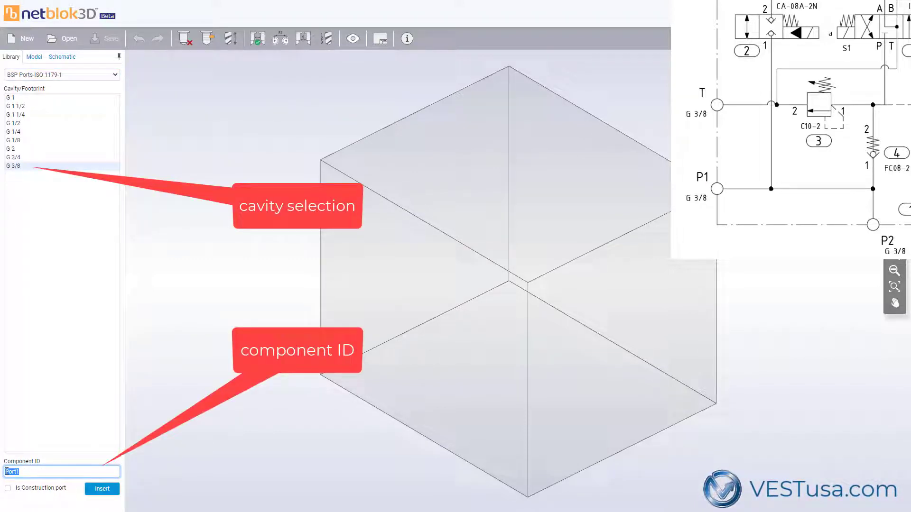
{"action": "left_click", "coordinate": [101, 489]}
{"action": "left_click", "coordinate": [405, 354]}
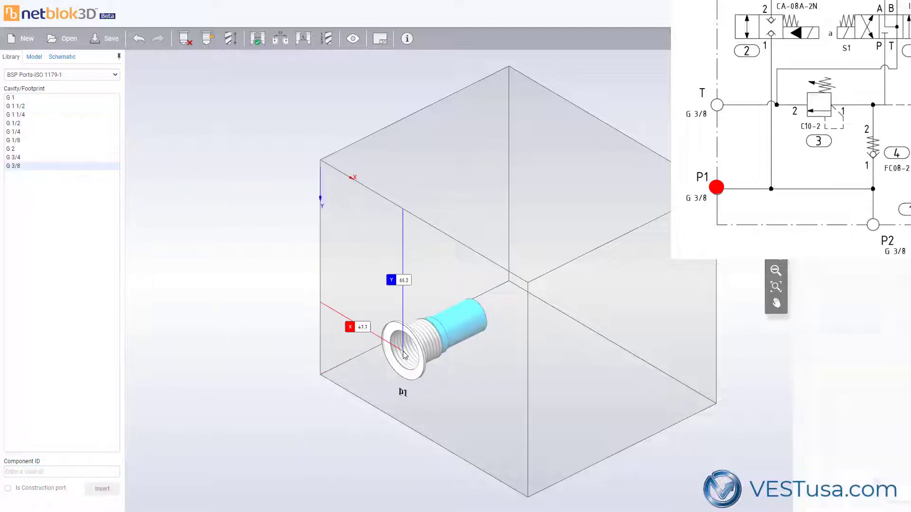
{"action": "left_click", "coordinate": [37, 474]}
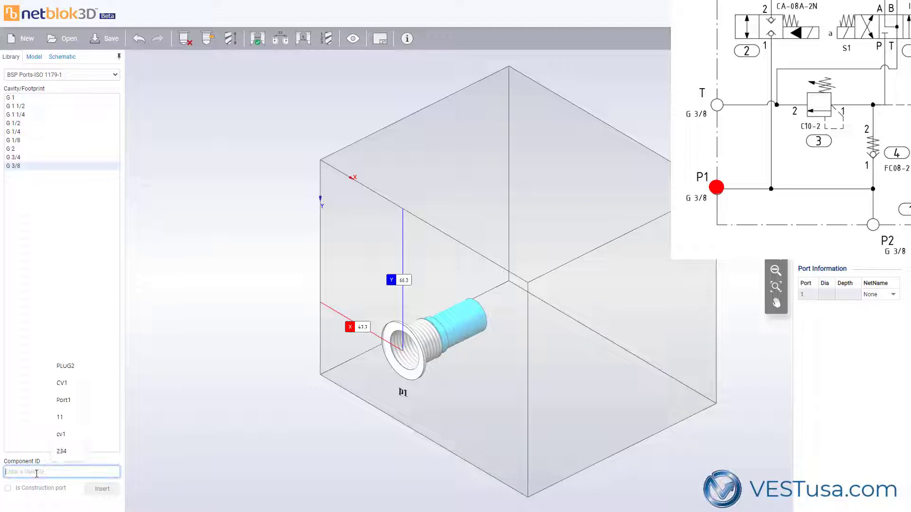
{"action": "type", "text": "p2"}
{"action": "left_click", "coordinate": [102, 489]}
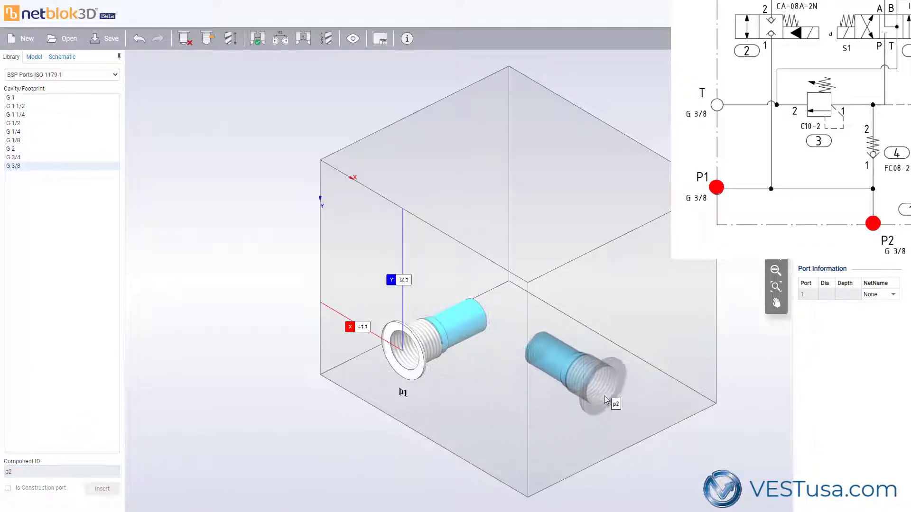
{"action": "left_click", "coordinate": [604, 396]}
Assign ports p1 and p2 to net NET-1.
{"action": "left_click", "coordinate": [430, 366]}
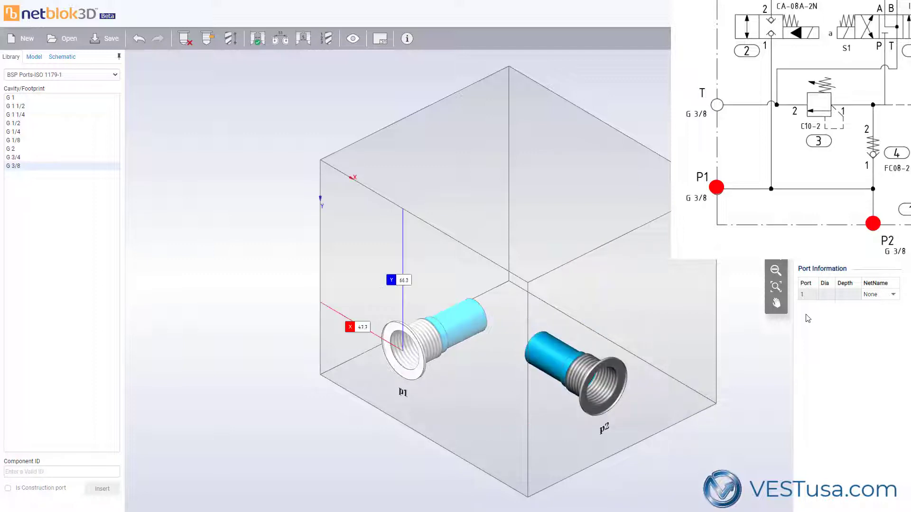
{"action": "left_click", "coordinate": [889, 296]}
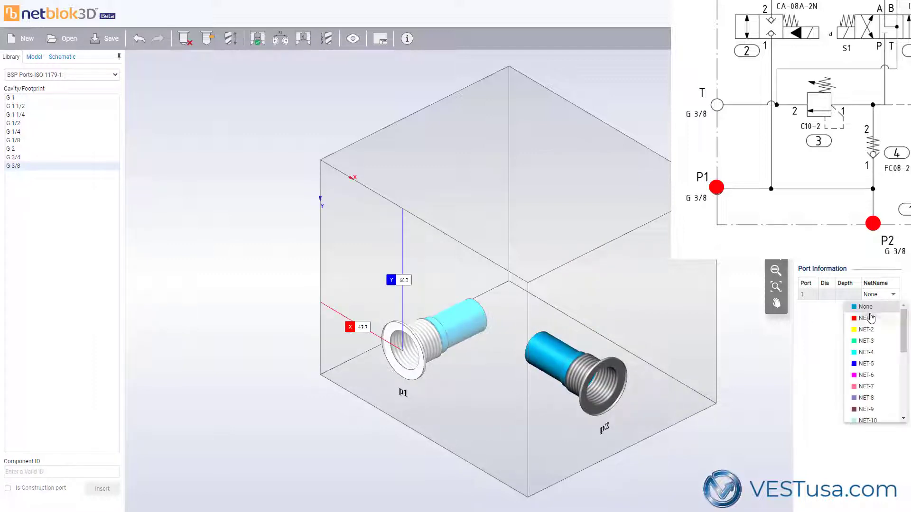
{"action": "left_click", "coordinate": [869, 318]}
{"action": "left_click", "coordinate": [619, 378]}
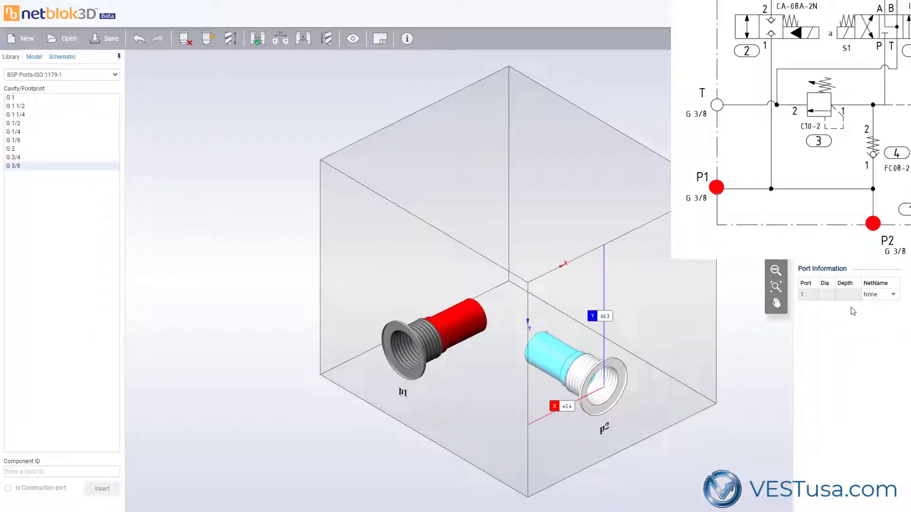
{"action": "left_click", "coordinate": [881, 297]}
{"action": "left_click", "coordinate": [867, 320]}
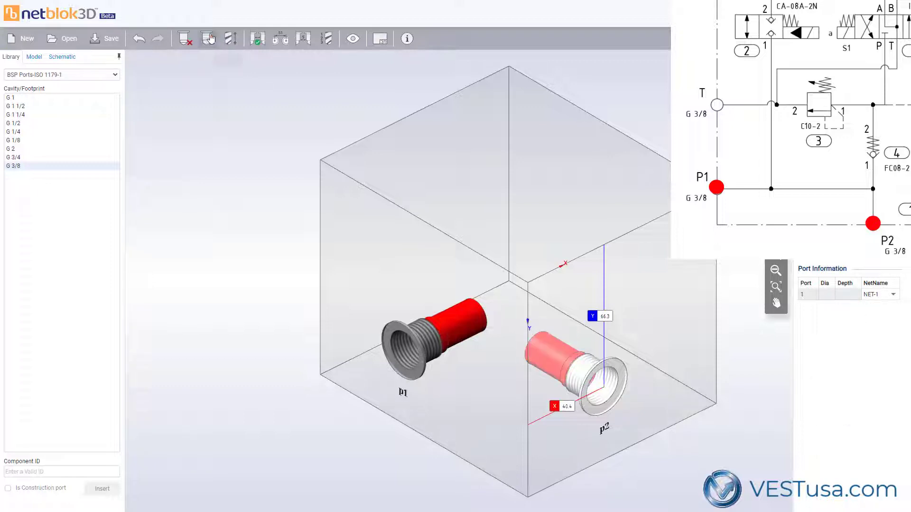
Drill a connecting channel from p2 to p1.
{"action": "left_click", "coordinate": [207, 39]}
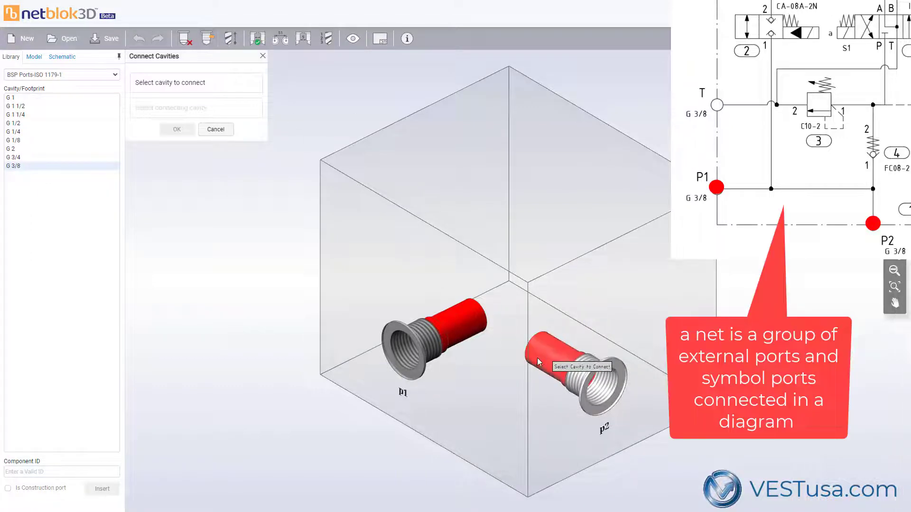
{"action": "left_click", "coordinate": [562, 356]}
{"action": "left_click", "coordinate": [463, 323]}
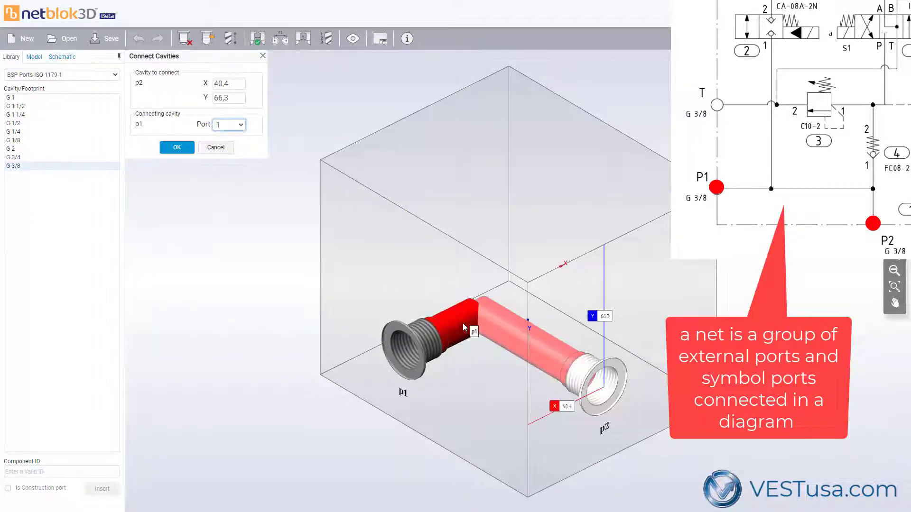
{"action": "left_click", "coordinate": [170, 147]}
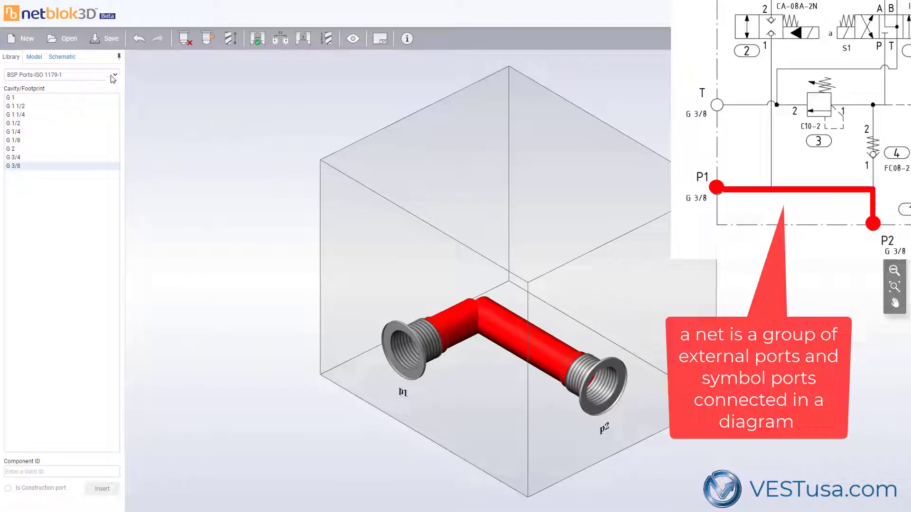
{"action": "left_click", "coordinate": [112, 76]}
{"action": "scroll", "coordinate": [50, 143], "scroll_direction": "down", "scroll_amount": 5}
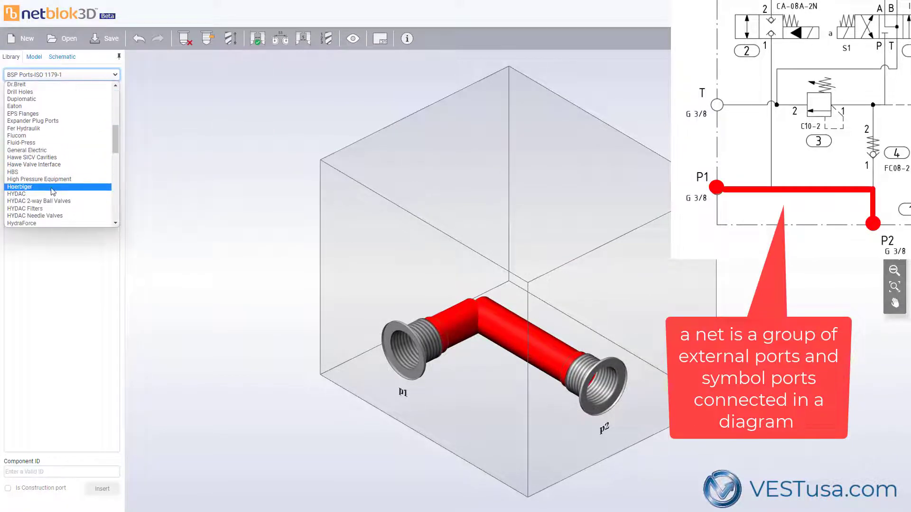
Place the HYDAC FC08-2 cavity on the block's top face.
{"action": "left_click", "coordinate": [17, 194]}
{"action": "scroll", "coordinate": [43, 213], "scroll_direction": "down", "scroll_amount": 5}
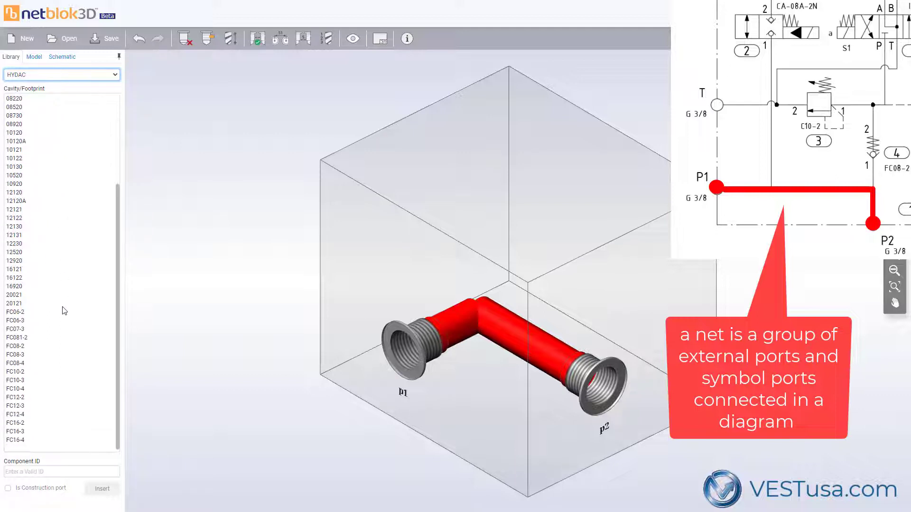
{"action": "left_click", "coordinate": [32, 347]}
{"action": "left_click", "coordinate": [32, 471]}
{"action": "type", "text": "4"}
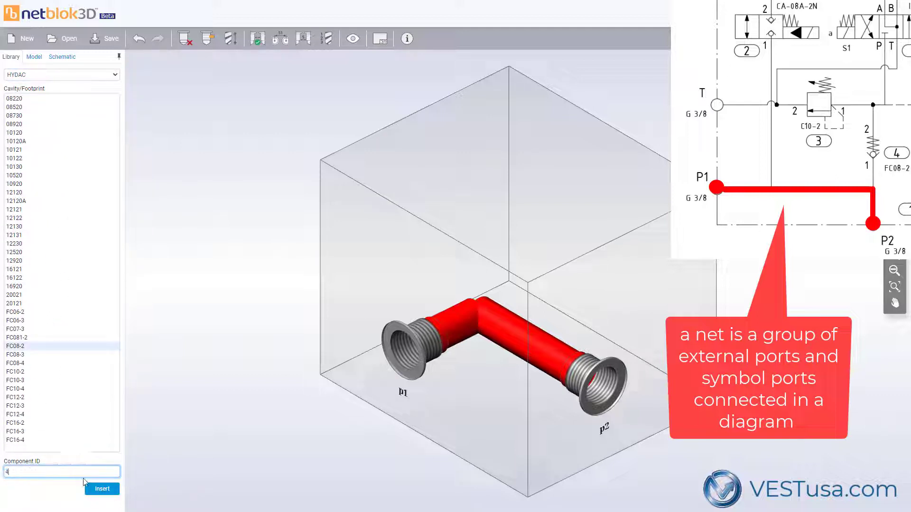
{"action": "left_click", "coordinate": [102, 489]}
{"action": "left_click", "coordinate": [537, 202]}
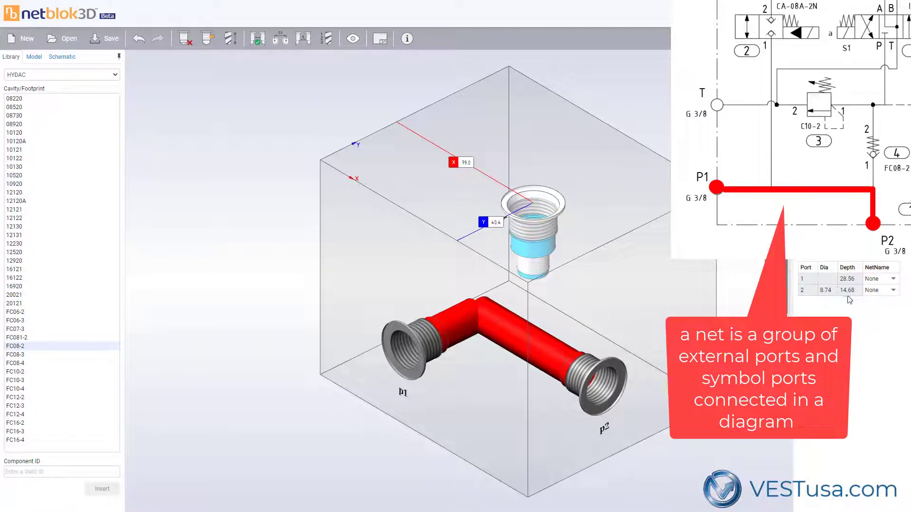
Put cavity 4's port 1 on NET-1 and drill a channel to p2.
{"action": "left_click", "coordinate": [893, 279]}
{"action": "left_click", "coordinate": [870, 304]}
{"action": "left_click", "coordinate": [207, 38]}
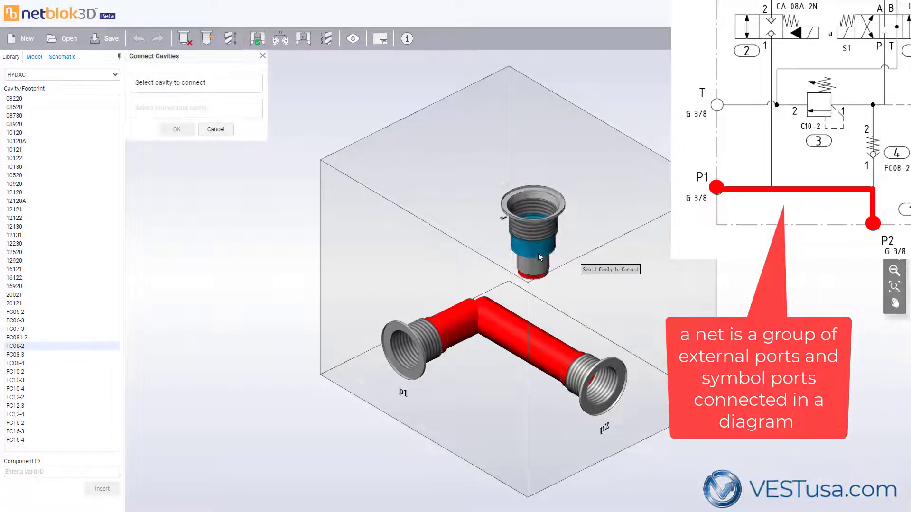
{"action": "left_click", "coordinate": [530, 335]}
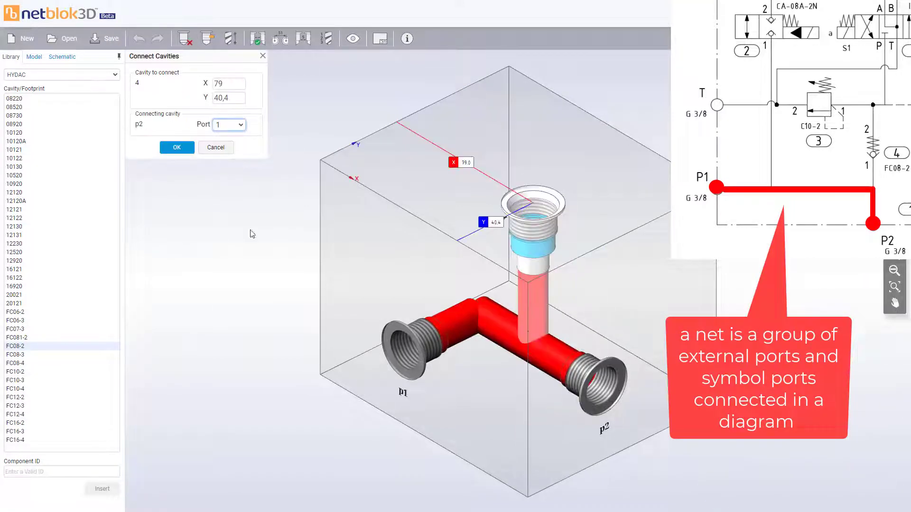
{"action": "left_click", "coordinate": [176, 147]}
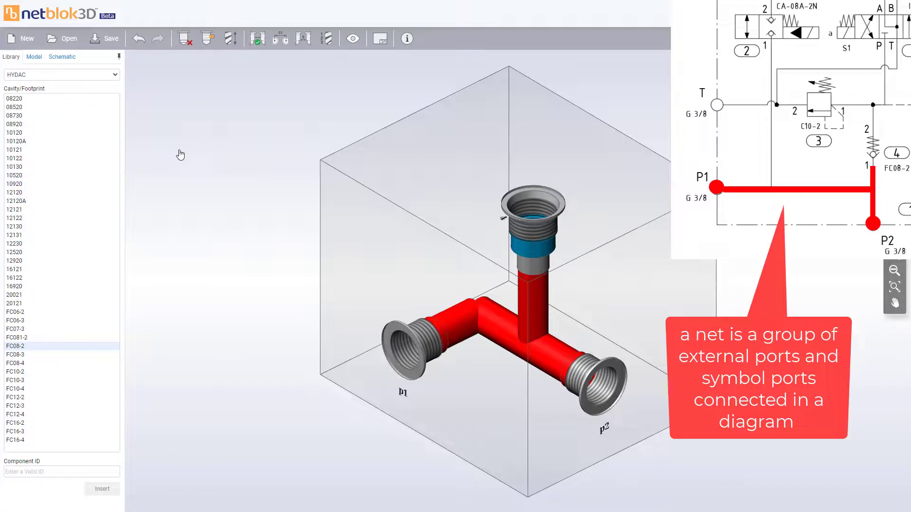
Place the Rexroth CA-08A-2N cavity on the block's top face.
{"action": "left_click", "coordinate": [72, 75]}
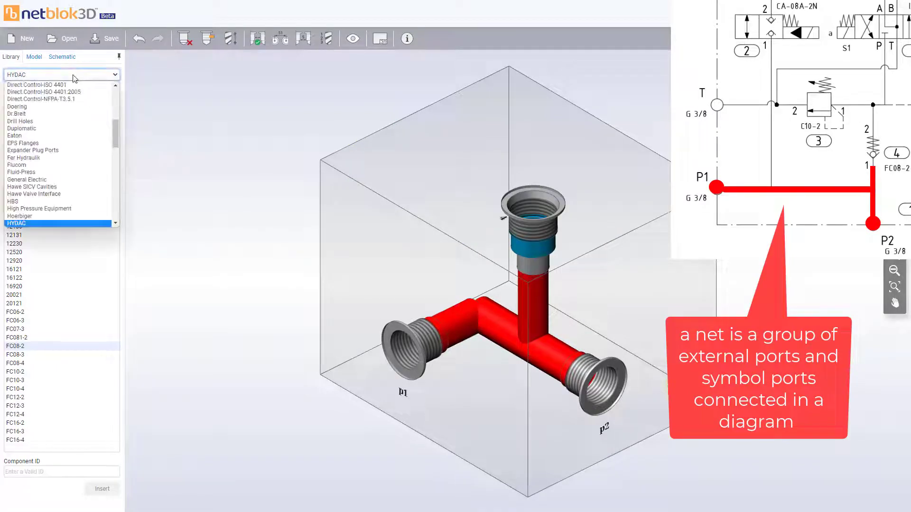
{"action": "left_click_drag", "start_coordinate": [116, 132], "coordinate": [118, 175]}
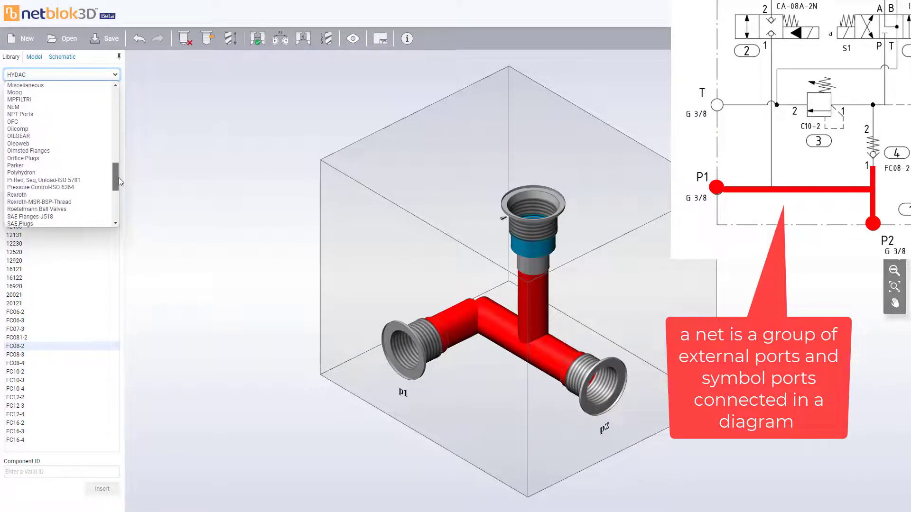
{"action": "left_click", "coordinate": [61, 179]}
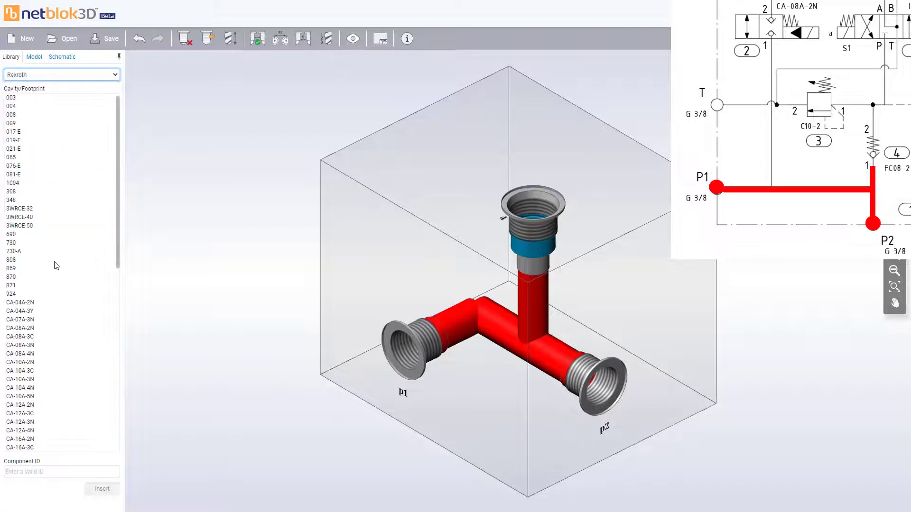
{"action": "left_click", "coordinate": [21, 327]}
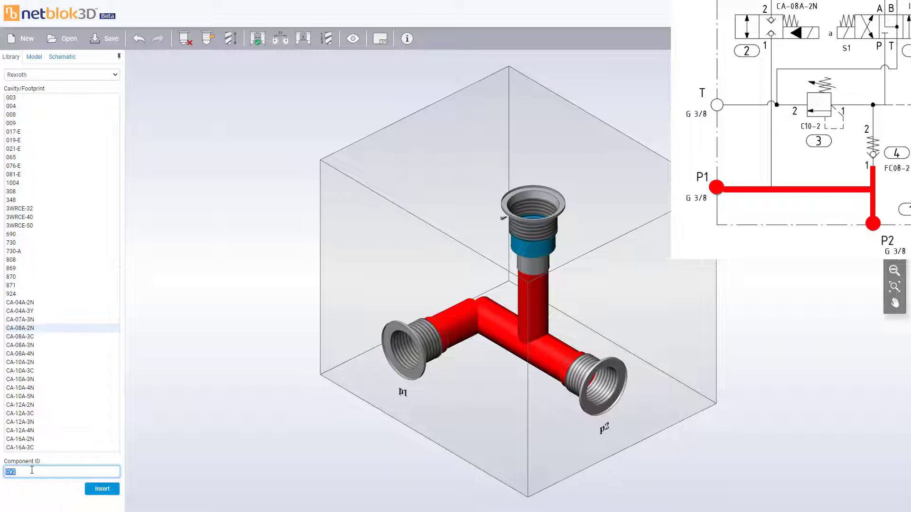
{"action": "left_click", "coordinate": [62, 471]}
{"action": "type", "text": "2"}
{"action": "left_click", "coordinate": [101, 490]}
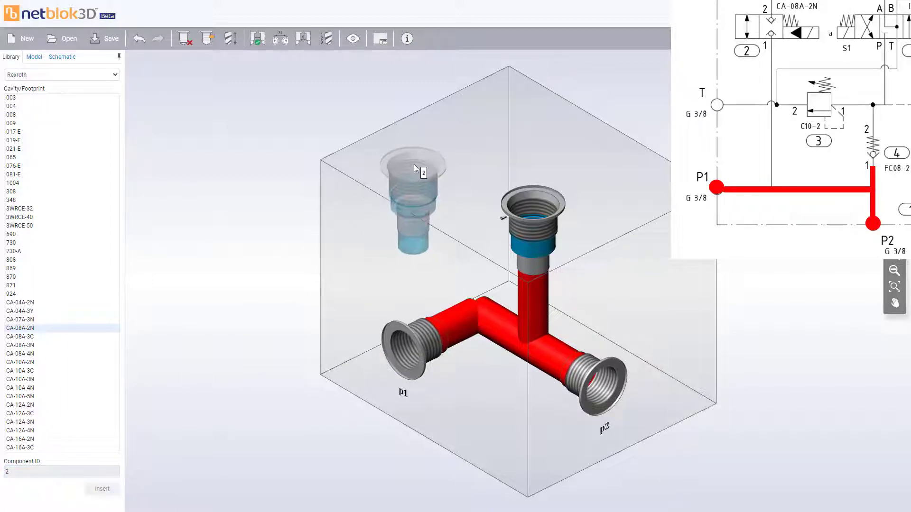
{"action": "left_click", "coordinate": [431, 150]}
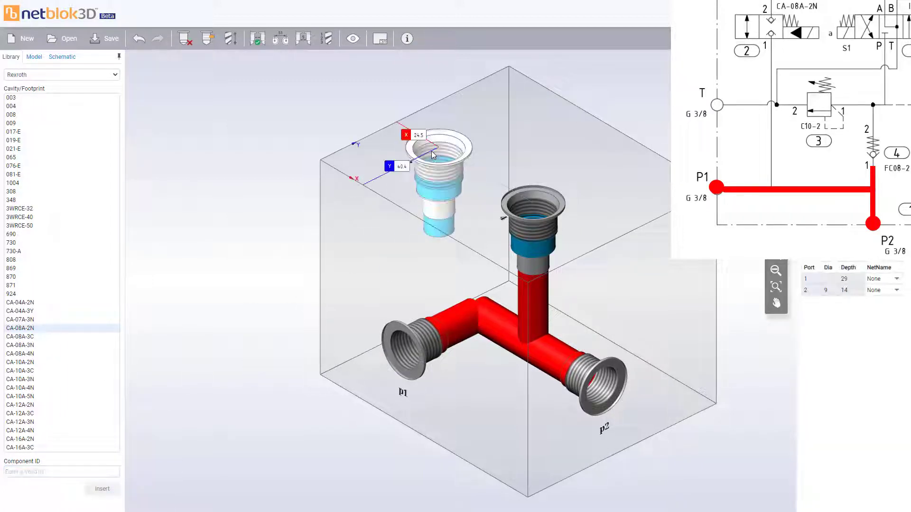
Put cavity 2's port 1 on NET-1 and drill a channel to p2.
{"action": "left_click", "coordinate": [892, 279]}
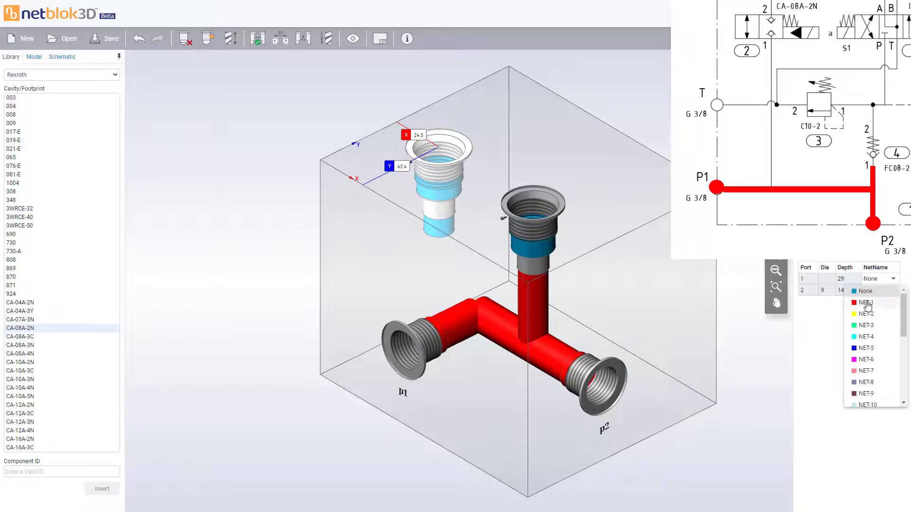
{"action": "left_click", "coordinate": [865, 302]}
{"action": "left_click", "coordinate": [206, 39]}
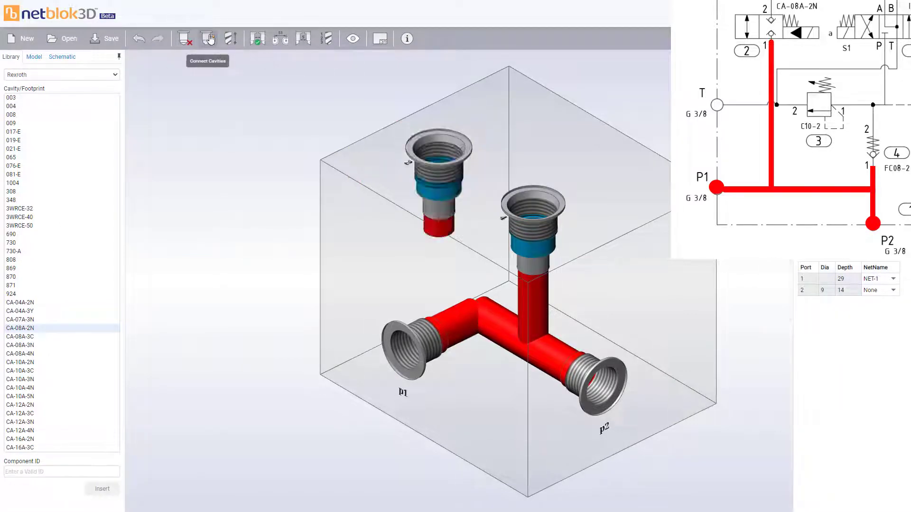
{"action": "left_click", "coordinate": [436, 158]}
{"action": "left_click", "coordinate": [500, 321]}
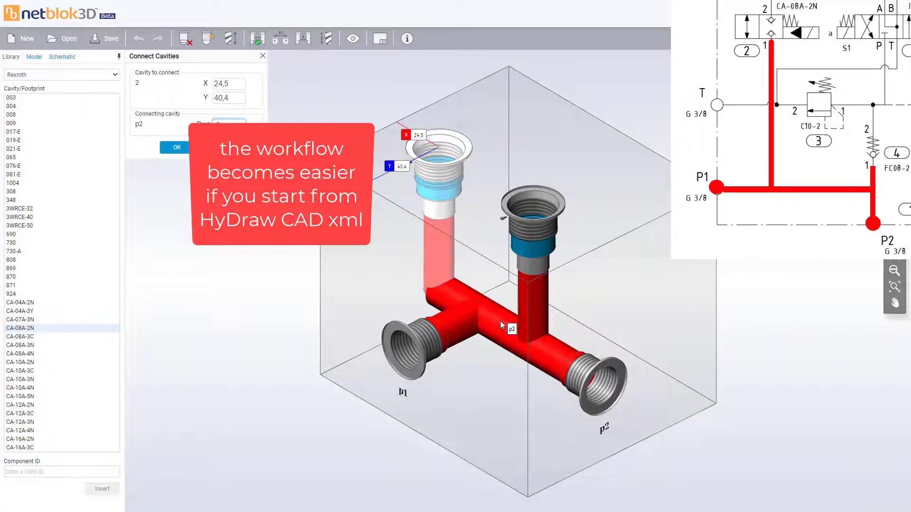
{"action": "left_click", "coordinate": [177, 147]}
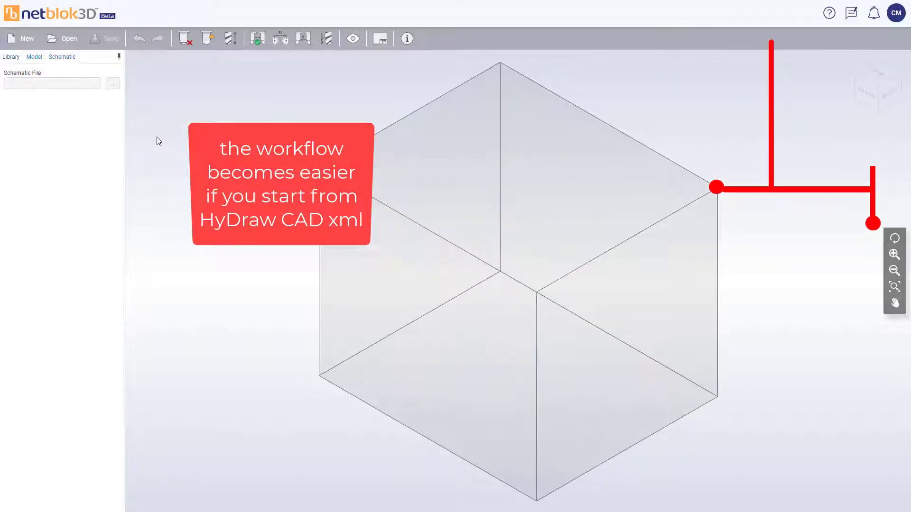
Browse to Circuit.xml and load it as the block's schematic.
{"action": "left_click", "coordinate": [111, 86]}
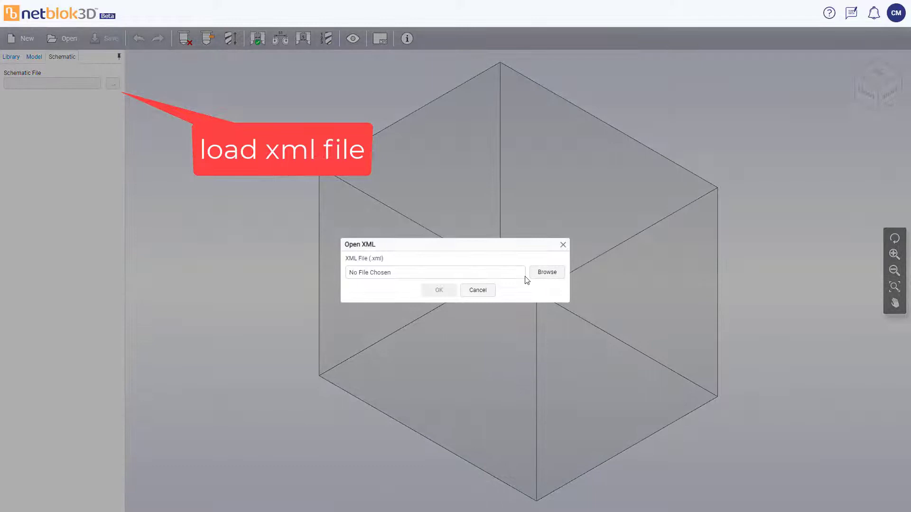
{"action": "left_click", "coordinate": [540, 277]}
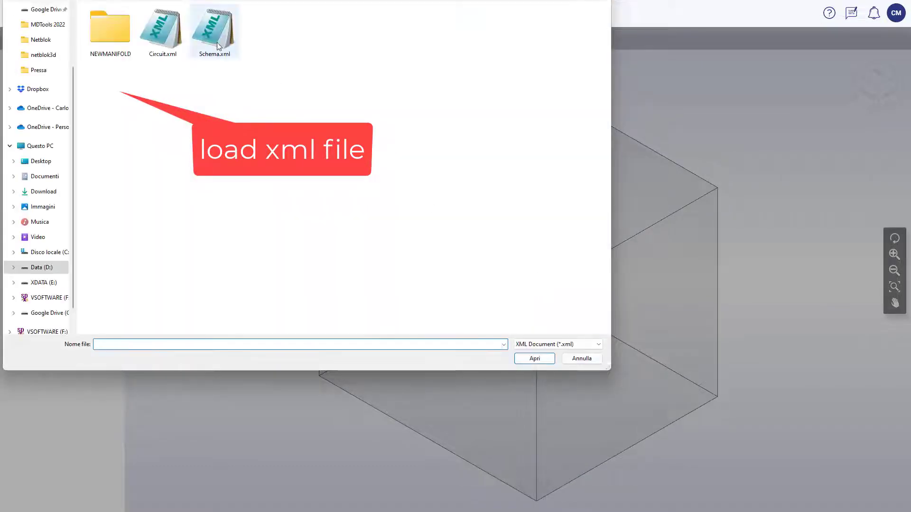
{"action": "double_click", "coordinate": [163, 36]}
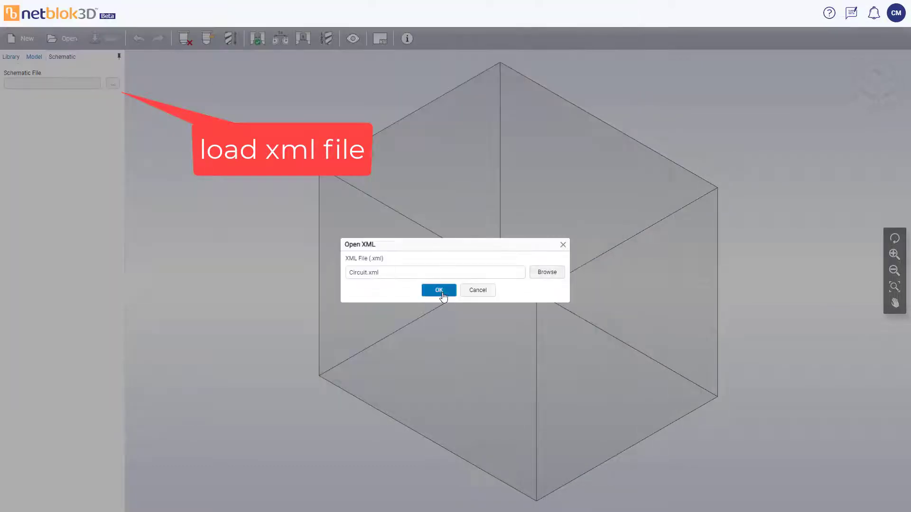
{"action": "left_click", "coordinate": [440, 290]}
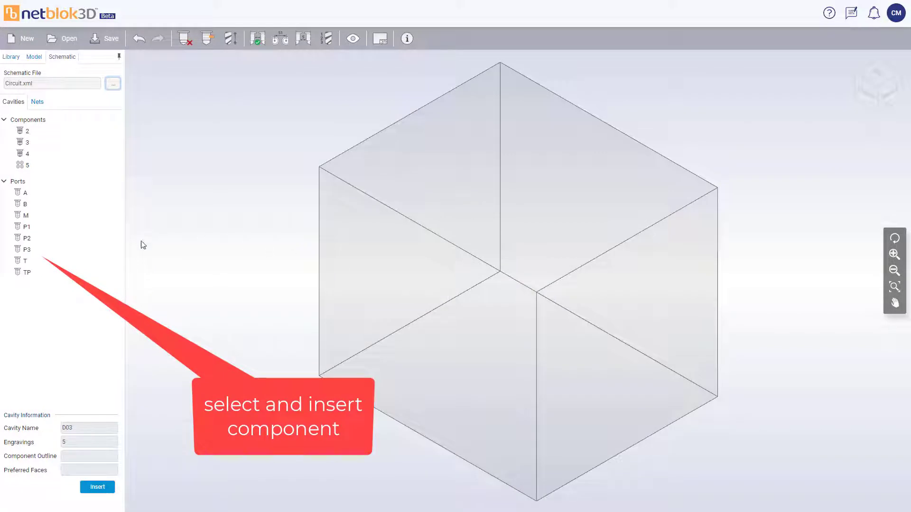
Place ports P1–P3 in the block and join P1 to P2 with a channel.
{"action": "left_click", "coordinate": [27, 131]}
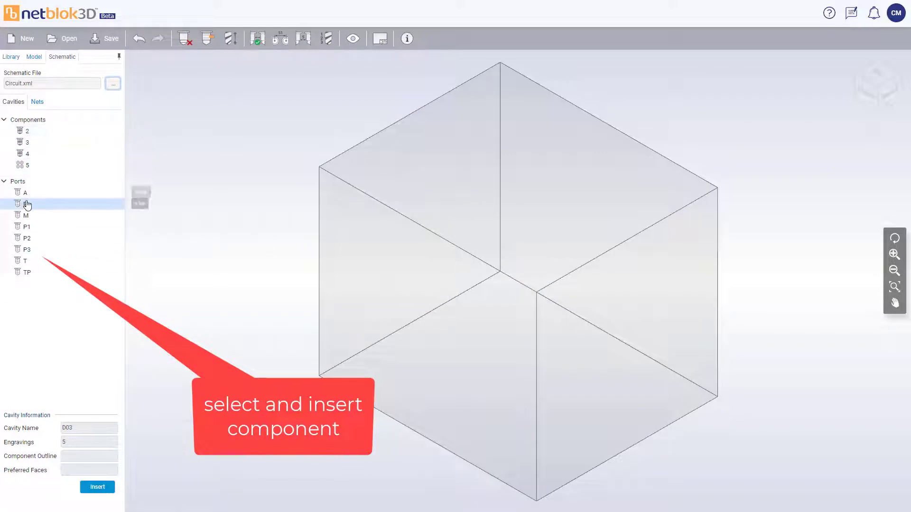
{"action": "double_click", "coordinate": [27, 239]}
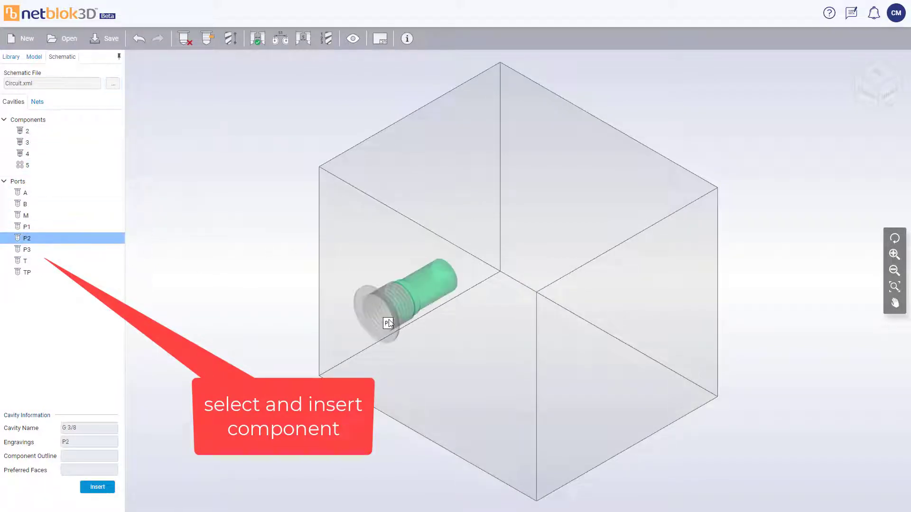
{"action": "left_click_drag", "start_coordinate": [26, 249], "coordinate": [640, 394]}
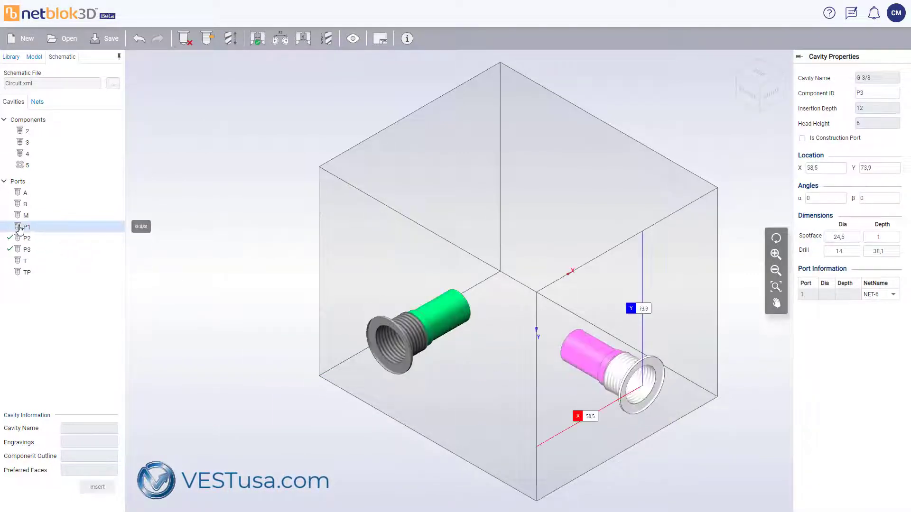
{"action": "left_click_drag", "start_coordinate": [27, 226], "coordinate": [390, 370]}
{"action": "left_click_drag", "start_coordinate": [525, 398], "coordinate": [594, 406]}
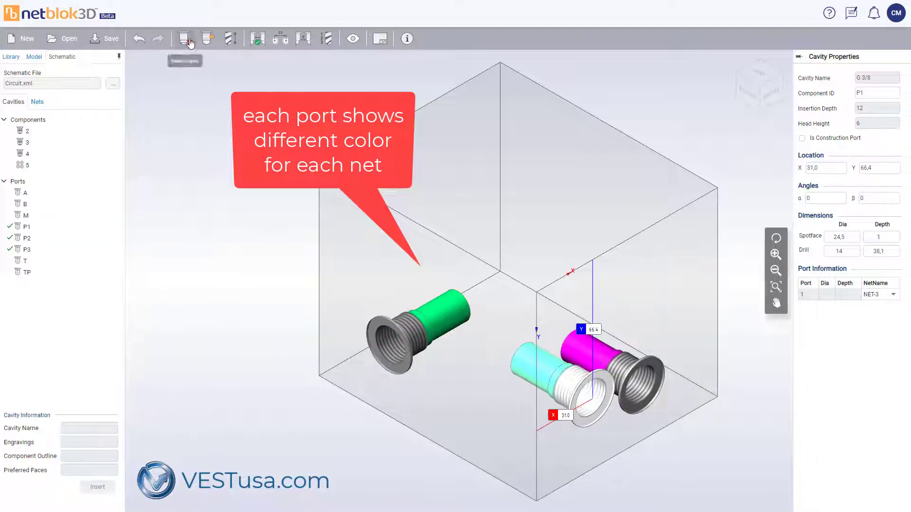
{"action": "left_click", "coordinate": [207, 38]}
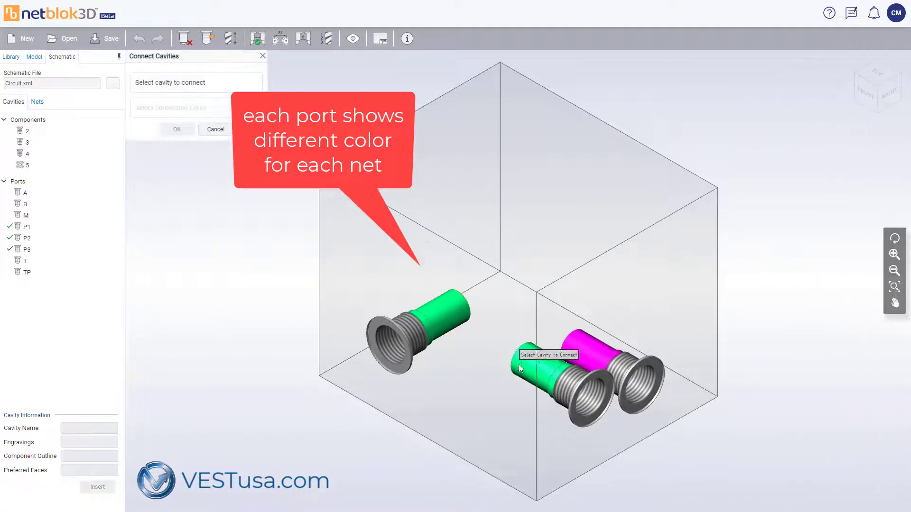
{"action": "left_click", "coordinate": [449, 324]}
{"action": "left_click", "coordinate": [177, 148]}
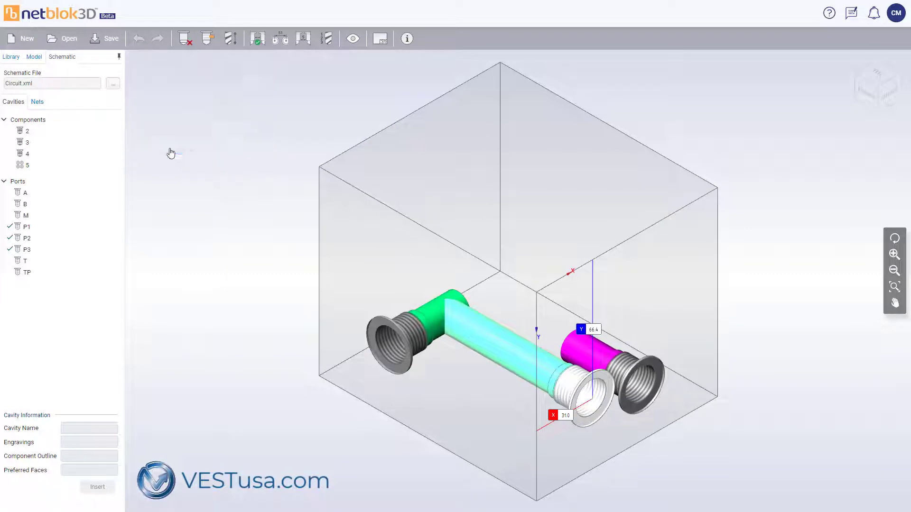
Drop components 2, 3 and 4 onto the block's top face.
{"action": "left_click_drag", "start_coordinate": [36, 133], "coordinate": [459, 153]}
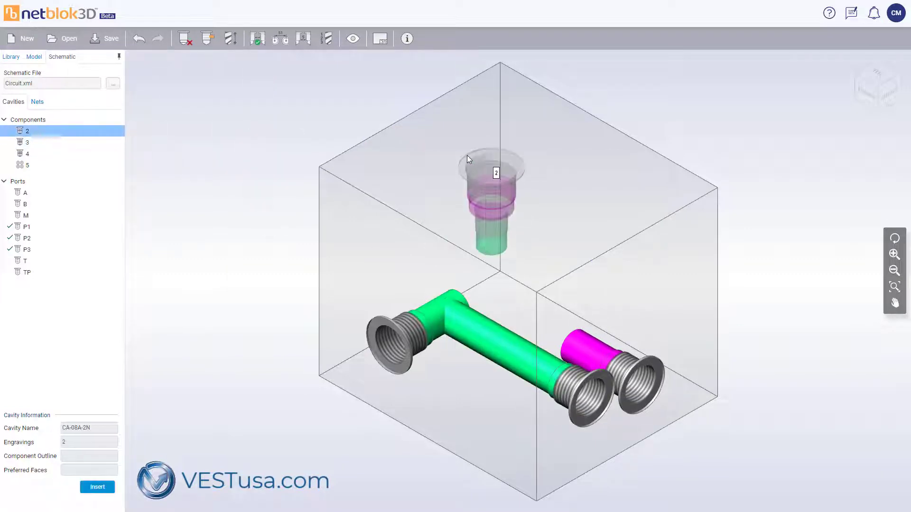
{"action": "left_click", "coordinate": [459, 154]}
{"action": "left_click_drag", "start_coordinate": [35, 143], "coordinate": [580, 173]}
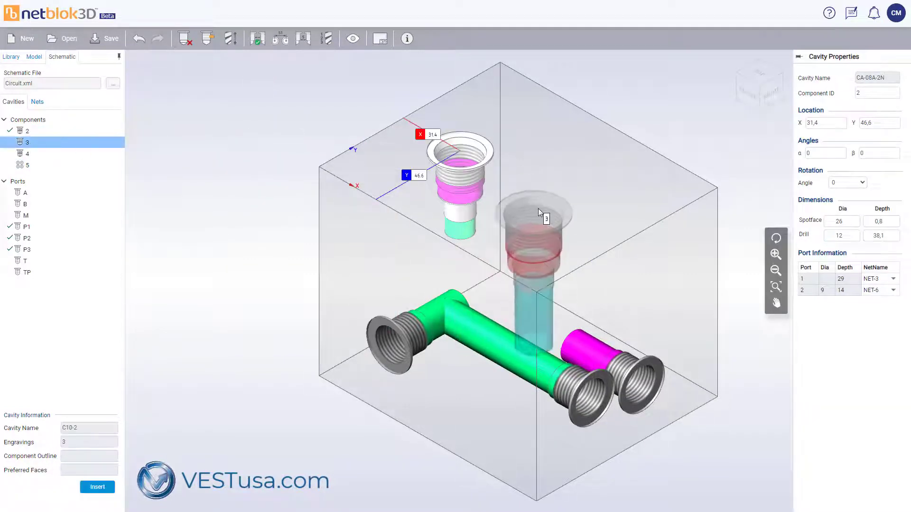
{"action": "left_click", "coordinate": [579, 173]}
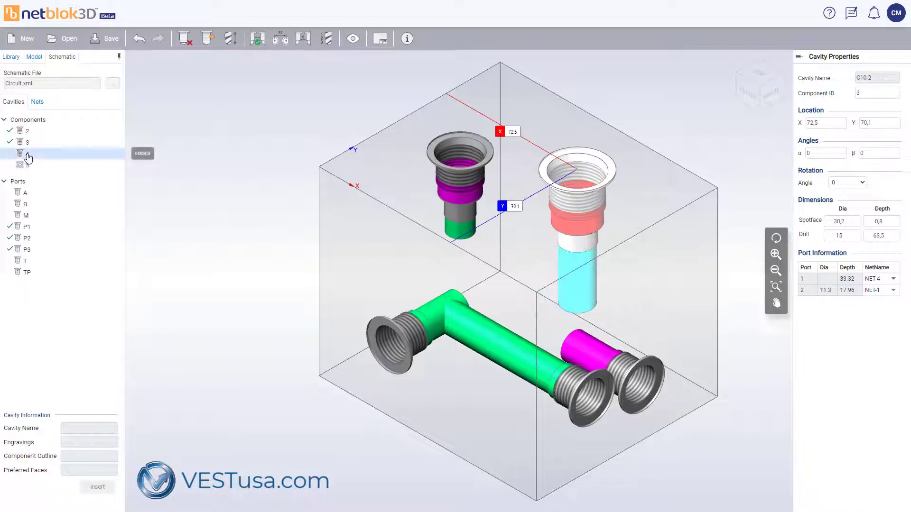
{"action": "left_click_drag", "start_coordinate": [29, 154], "coordinate": [495, 210]}
{"action": "left_click", "coordinate": [496, 210]}
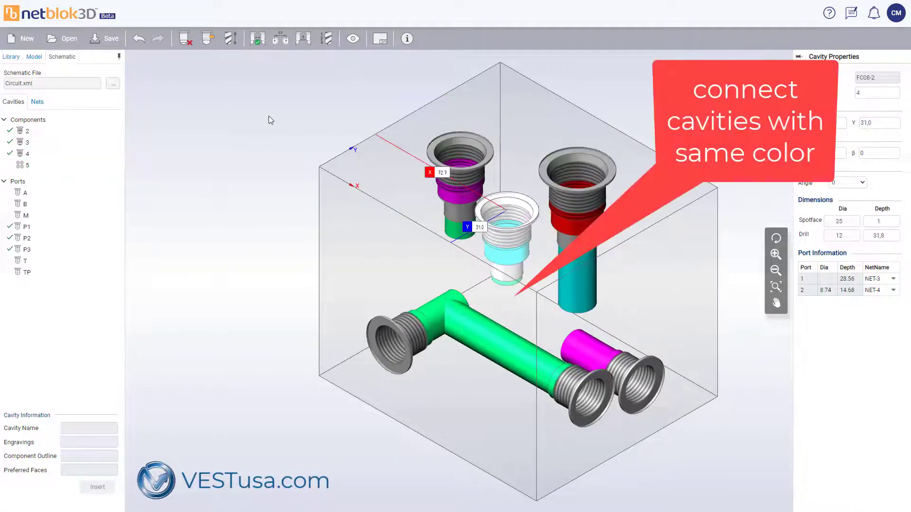
Drill cavities 4 and 2 down into the green P1–P2 channel.
{"action": "left_click", "coordinate": [208, 40]}
{"action": "left_click", "coordinate": [516, 219]}
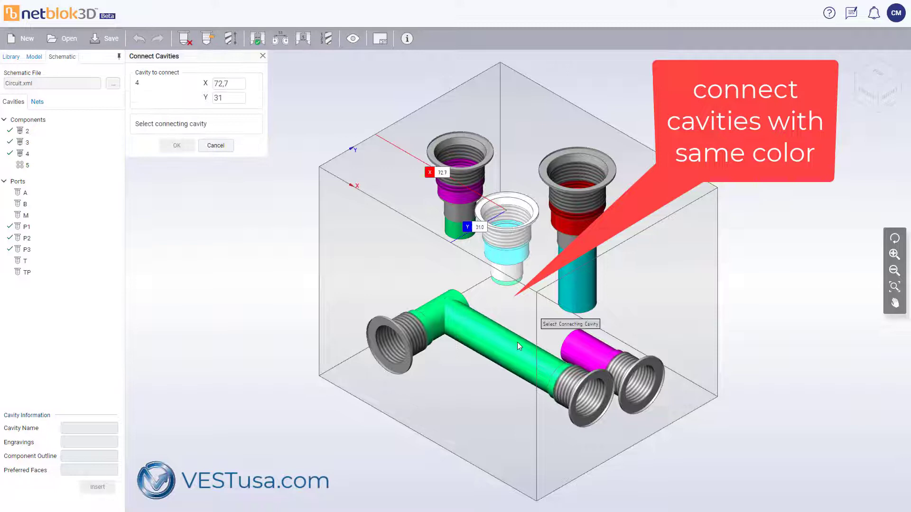
{"action": "left_click", "coordinate": [479, 338]}
{"action": "left_click", "coordinate": [177, 147]}
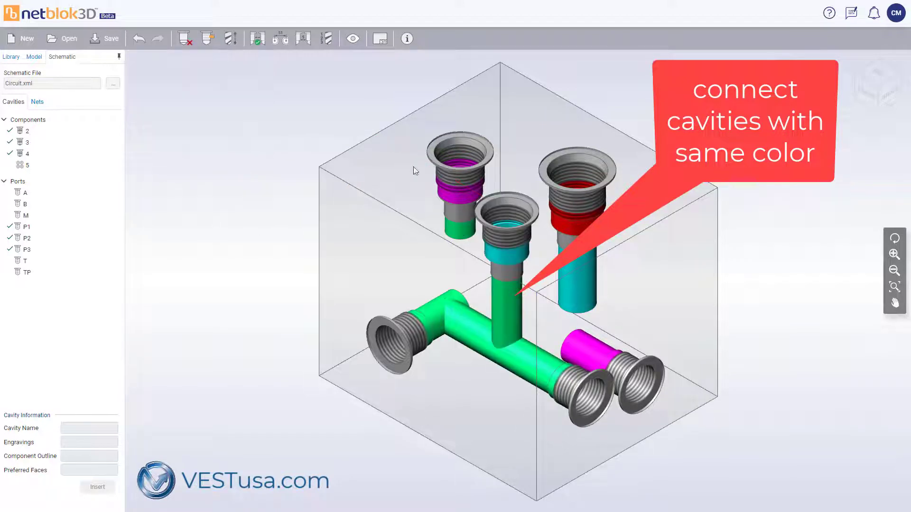
{"action": "left_click", "coordinate": [207, 39]}
{"action": "left_click", "coordinate": [455, 157]}
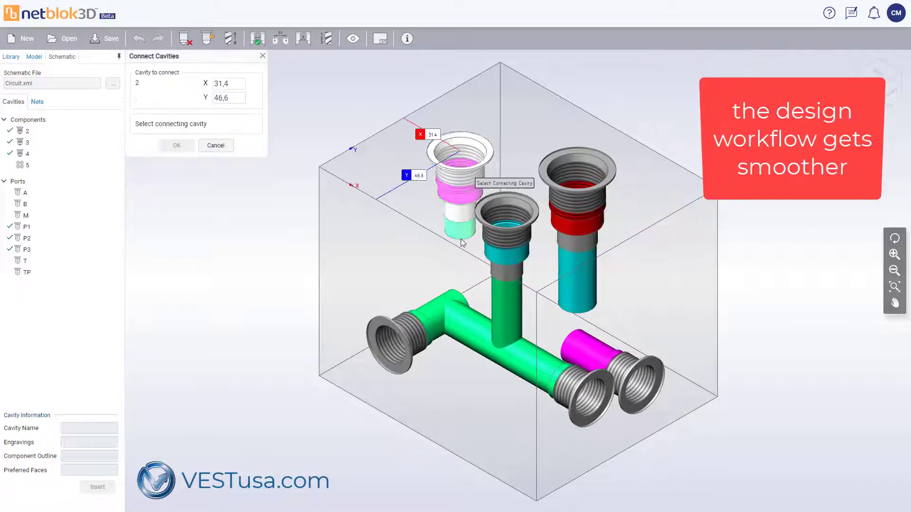
{"action": "left_click", "coordinate": [424, 334]}
{"action": "left_click", "coordinate": [177, 146]}
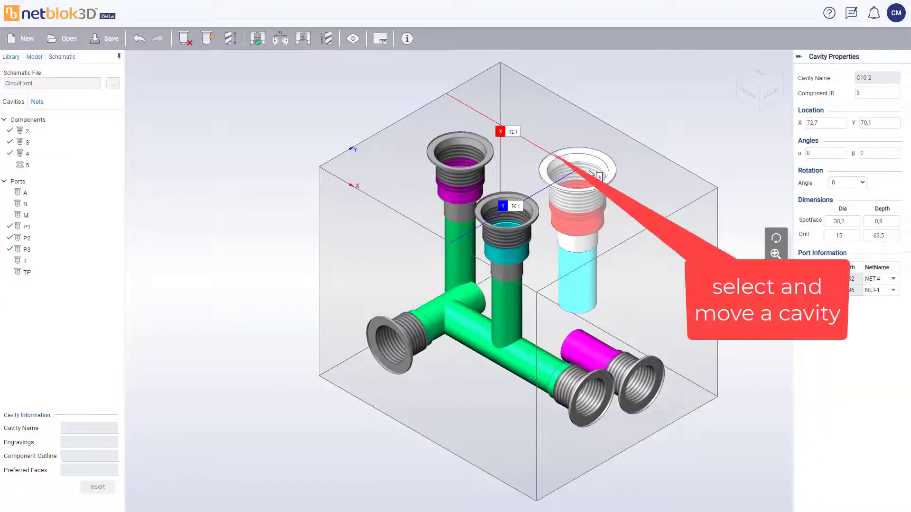
Move cavity 3 on the top face and set its position to X 50, Y 75.
{"action": "mouse_move", "coordinate": [588, 169]}
{"action": "left_mouse_down"}
{"action": "mouse_move", "coordinate": [624, 192]}
{"action": "mouse_move", "coordinate": [562, 143]}
{"action": "left_mouse_up"}
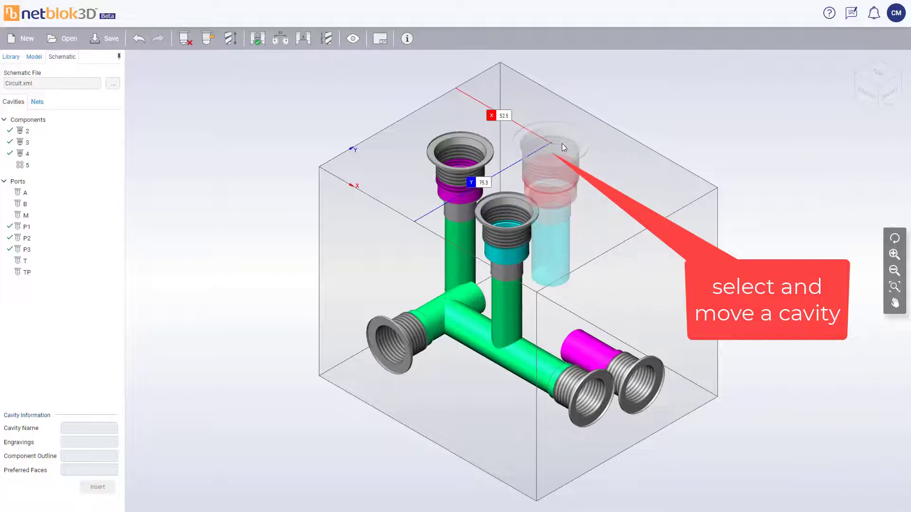
{"action": "double_click", "coordinate": [501, 116]}
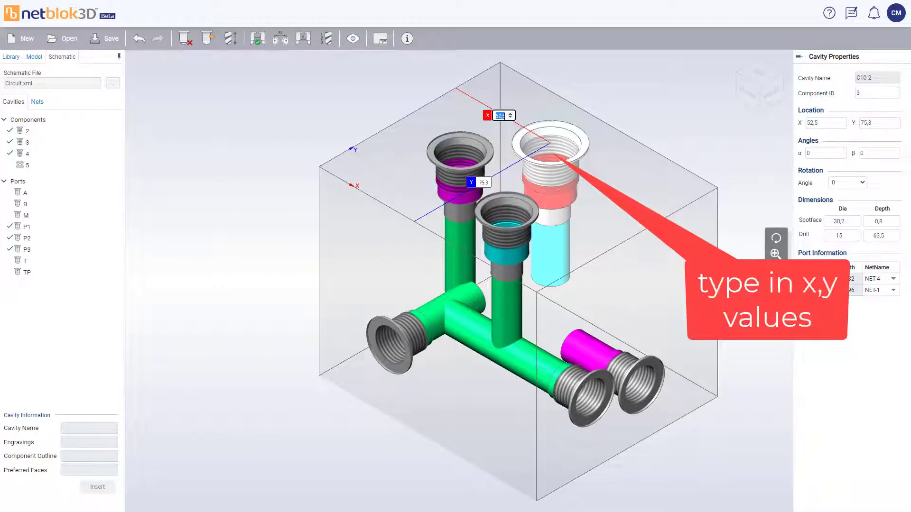
{"action": "type", "text": "50"}
{"action": "key", "text": "Return"}
{"action": "key", "text": "Tab"}
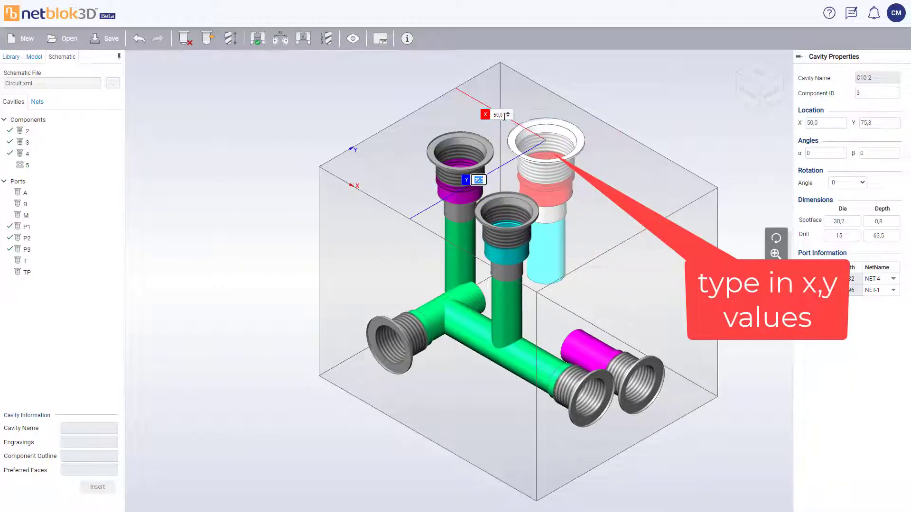
{"action": "type", "text": "75"}
{"action": "key", "text": "Return"}
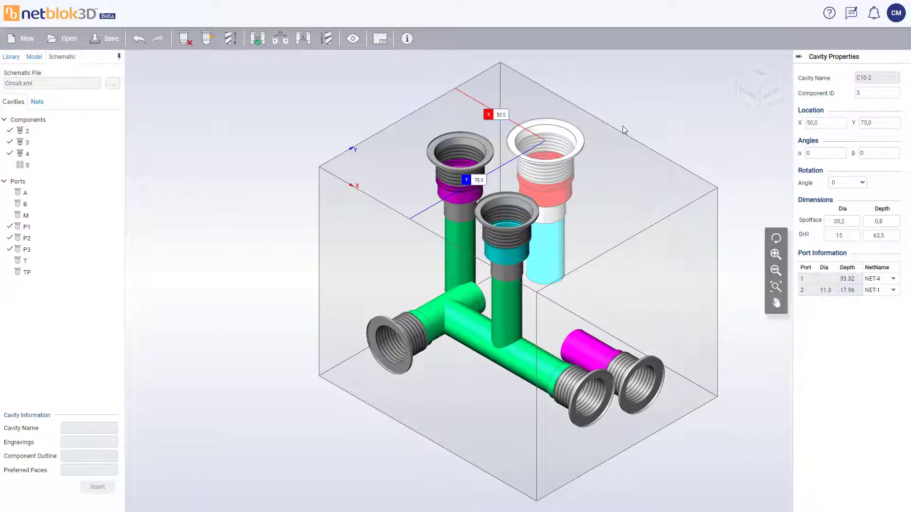
Move cavity 3 onto the right face at X 60, Y 30 with a 10×50 drill.
{"action": "mouse_move", "coordinate": [562, 152]}
{"action": "left_mouse_down"}
{"action": "mouse_move", "coordinate": [623, 192]}
{"action": "mouse_move", "coordinate": [667, 305]}
{"action": "mouse_move", "coordinate": [651, 308]}
{"action": "left_mouse_up"}
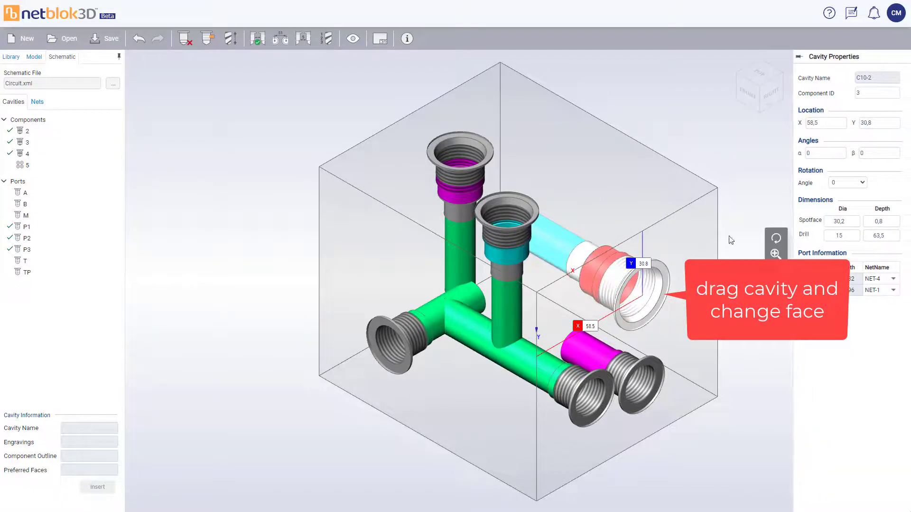
{"action": "double_click", "coordinate": [825, 125]}
{"action": "type", "text": "6"}
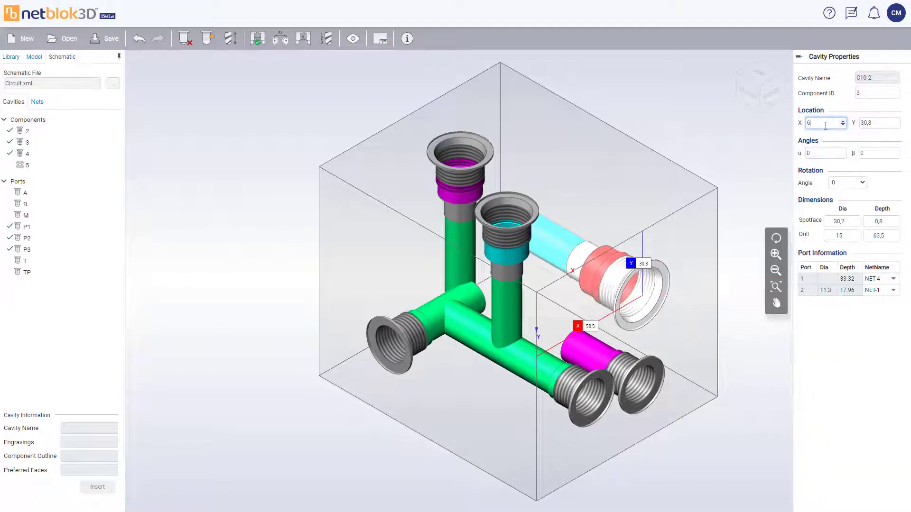
{"action": "type", "text": "0"}
{"action": "key", "text": "Tab"}
{"action": "type", "text": "0"}
{"action": "key", "text": "Tab"}
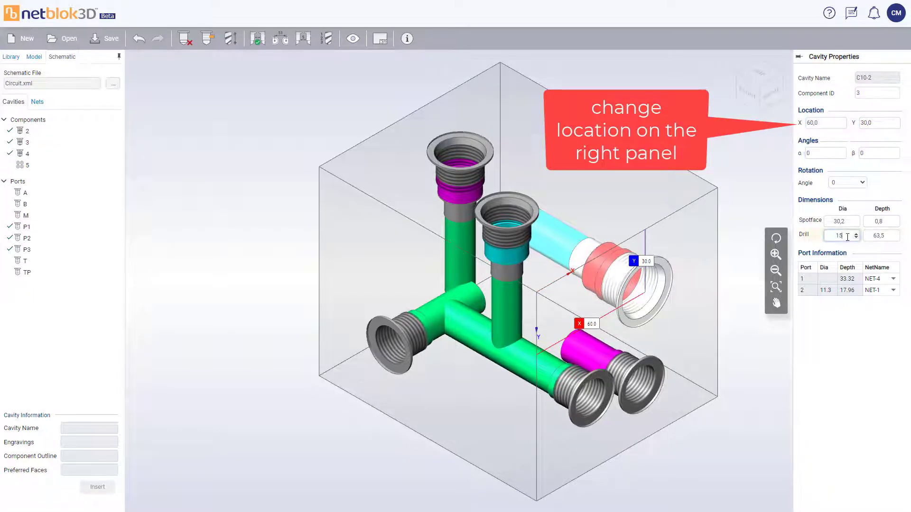
{"action": "type", "text": "0"}
{"action": "key", "text": "Tab"}
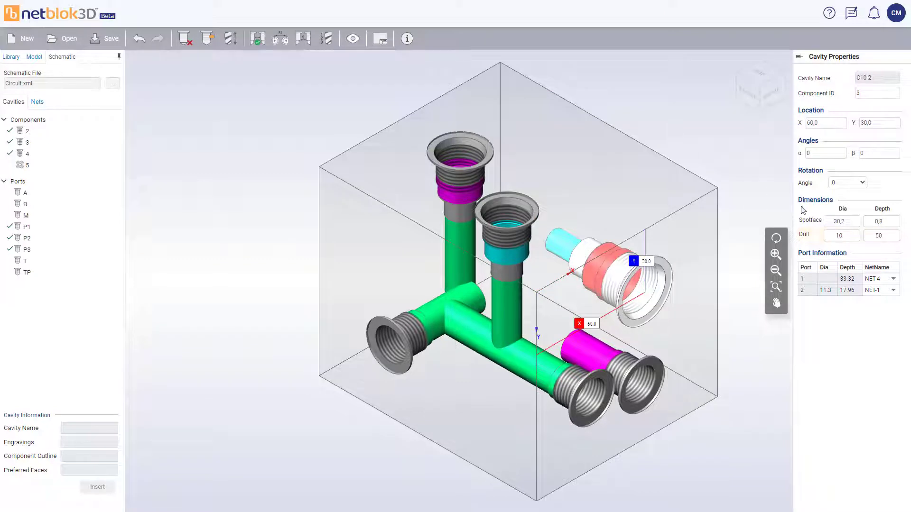
{"action": "left_click", "coordinate": [894, 221]}
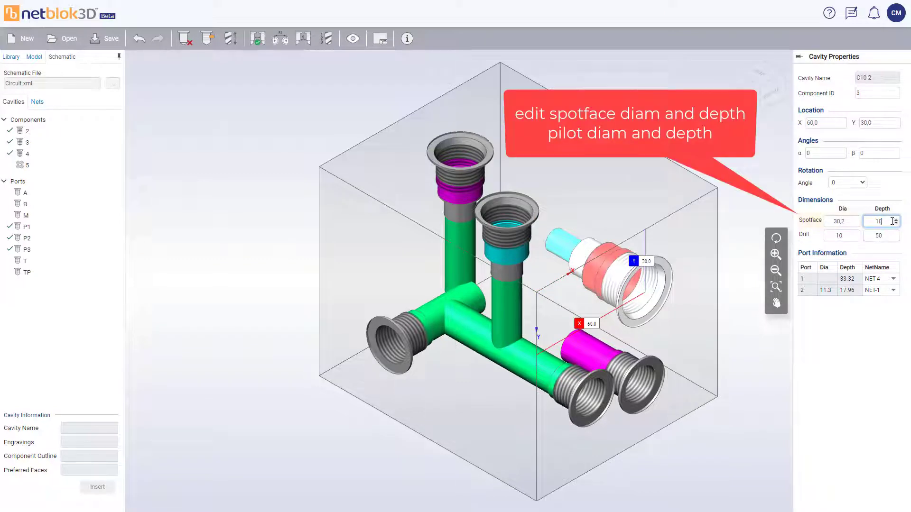
{"action": "key", "text": "Tab"}
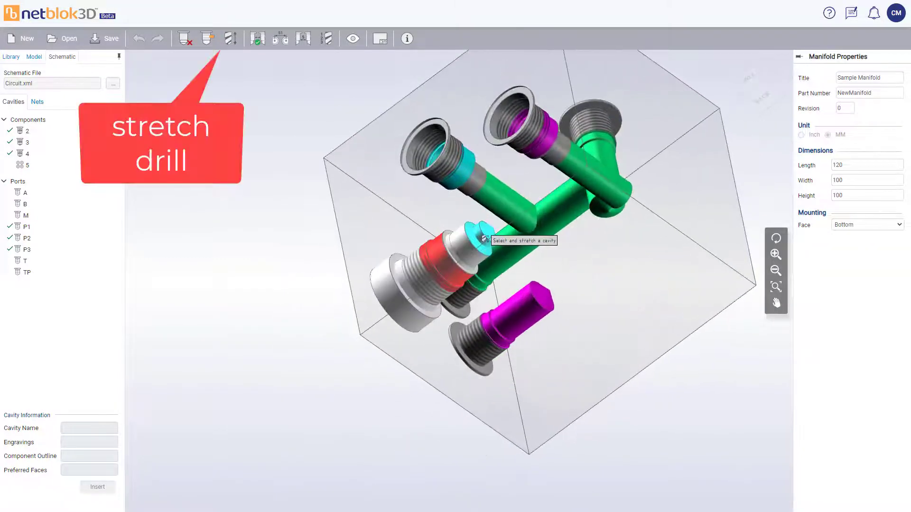
Lengthen the drills of port P3 and the top pink cavity.
{"action": "left_click", "coordinate": [493, 248]}
{"action": "left_click_drag", "start_coordinate": [537, 297], "coordinate": [583, 277]}
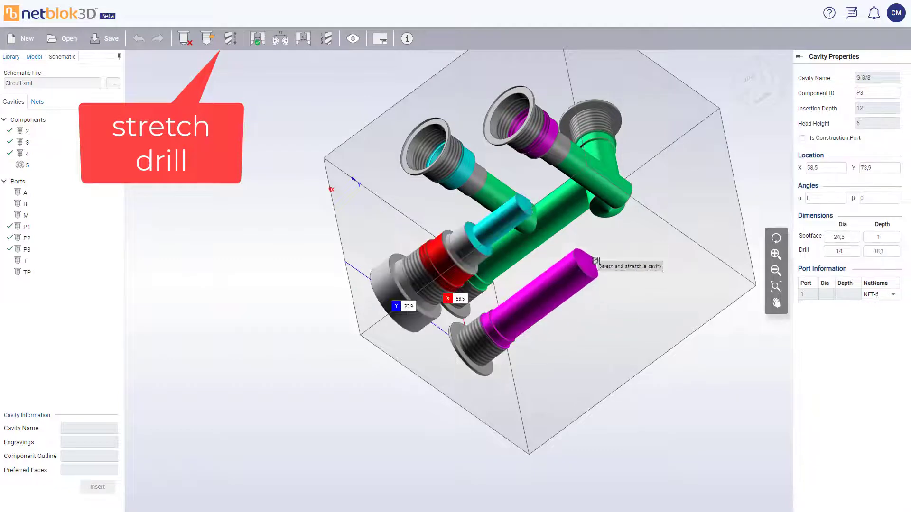
{"action": "left_click_drag", "start_coordinate": [570, 160], "coordinate": [605, 193]}
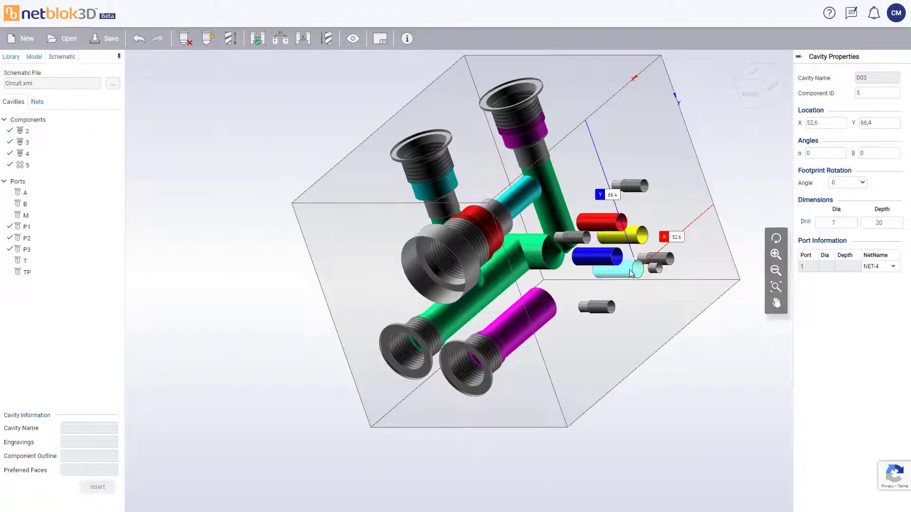
Rotate the D03 valve footprint 180° and move it to about X 53.8, Y 40.
{"action": "left_click_drag", "start_coordinate": [639, 267], "coordinate": [631, 254]}
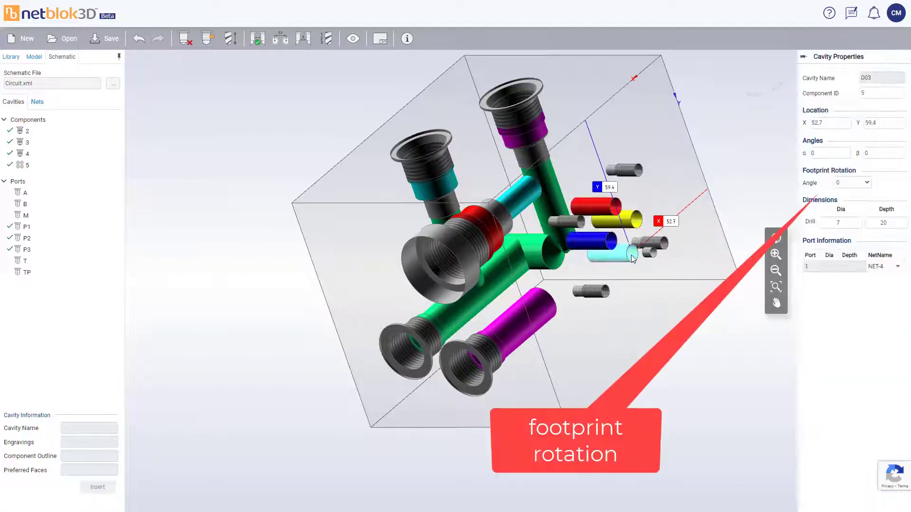
{"action": "left_click", "coordinate": [862, 184]}
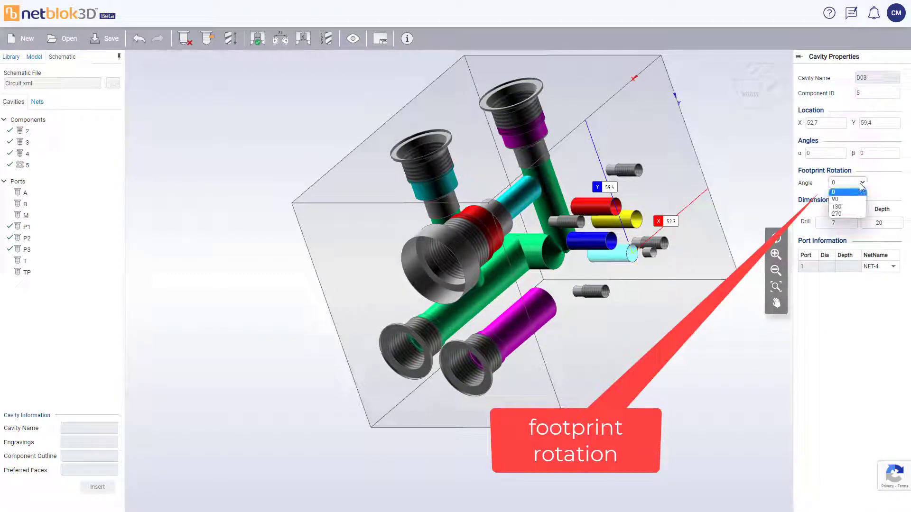
{"action": "left_click", "coordinate": [845, 208]}
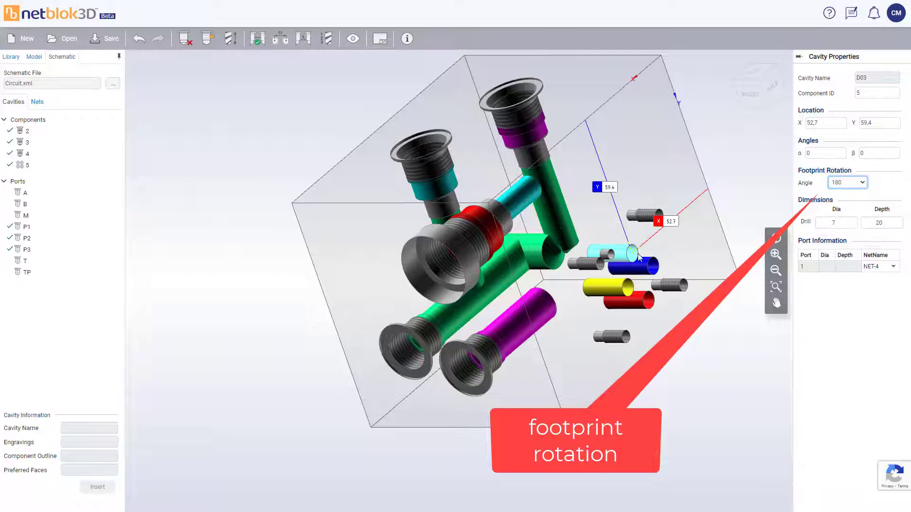
{"action": "left_click_drag", "start_coordinate": [634, 258], "coordinate": [631, 258]}
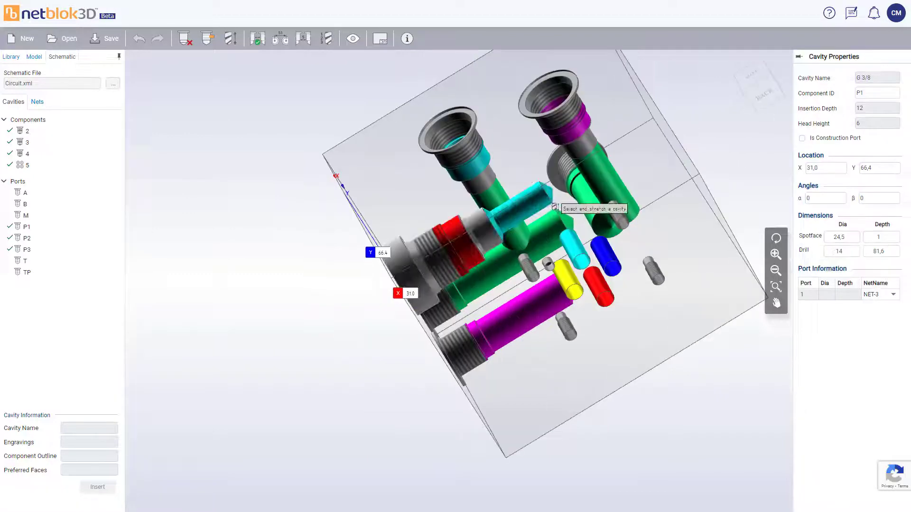
Incline the valve drill to α 90, β 10 and inspect it.
{"action": "left_click", "coordinate": [571, 237]}
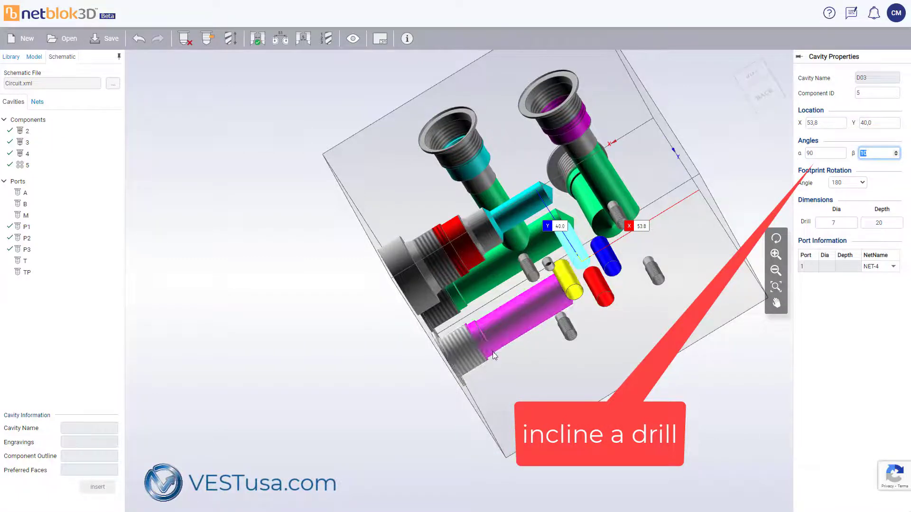
{"action": "middle_click_drag", "start_coordinate": [492, 352], "coordinate": [569, 294]}
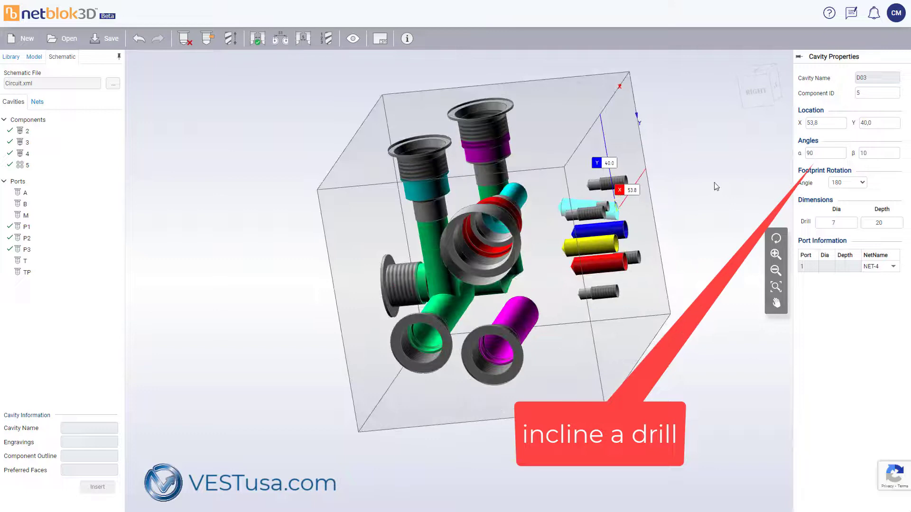
{"action": "left_click", "coordinate": [713, 182]}
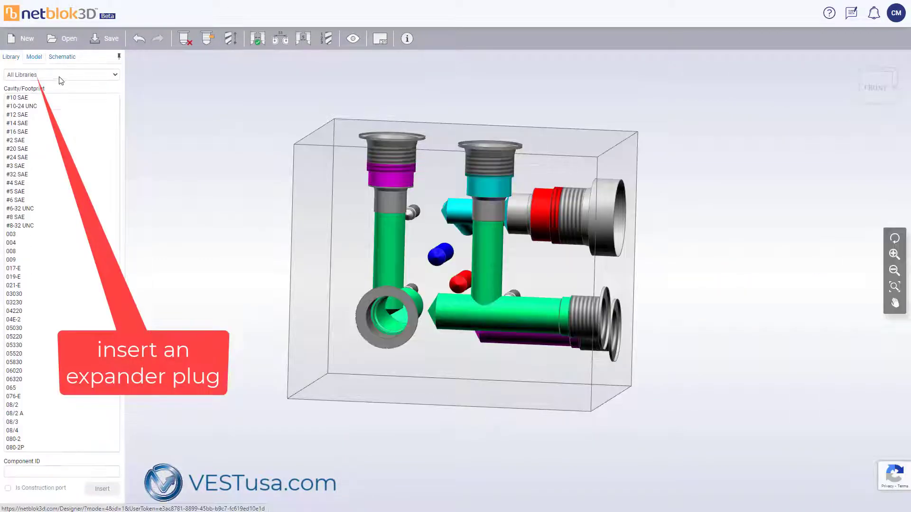
Insert the MB-600-080 expander plug PLUG1 onto the block.
{"action": "left_click", "coordinate": [61, 74]}
{"action": "scroll", "coordinate": [57, 142], "scroll_direction": "down", "scroll_amount": 3}
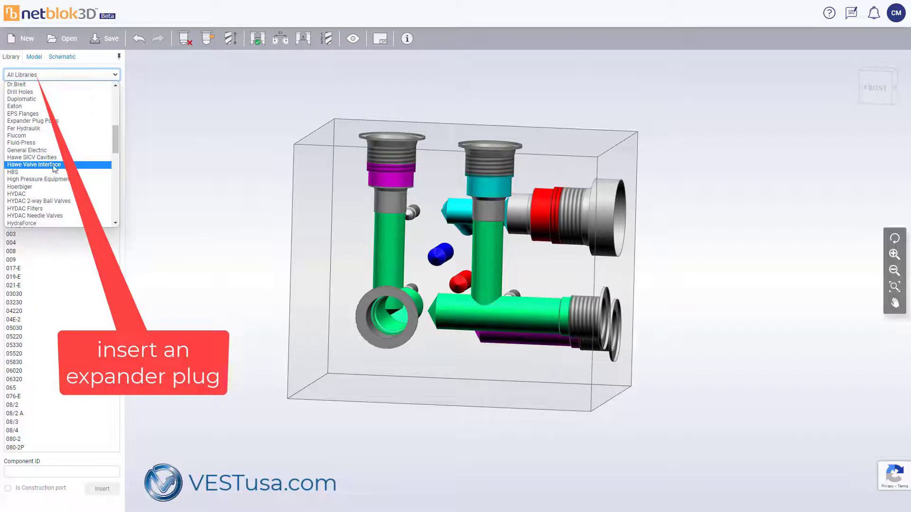
{"action": "left_click", "coordinate": [35, 121]}
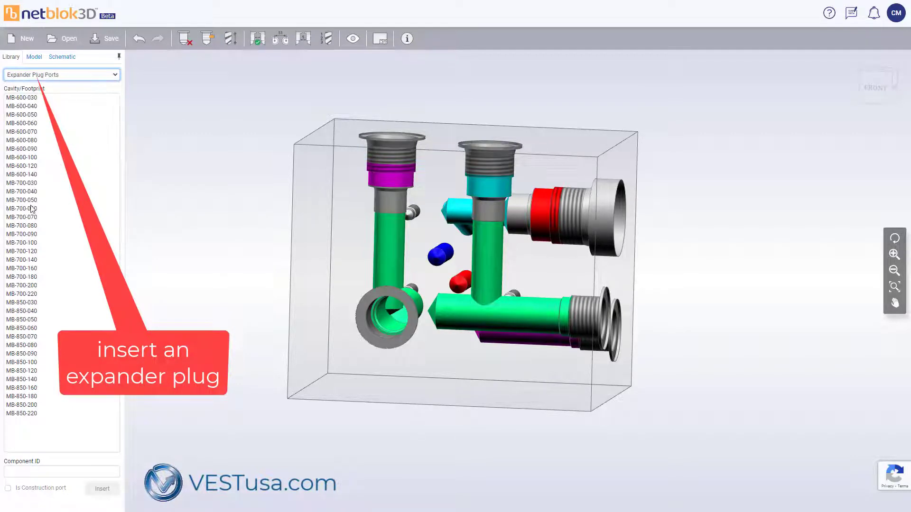
{"action": "left_click", "coordinate": [27, 141]}
{"action": "type", "text": "1"}
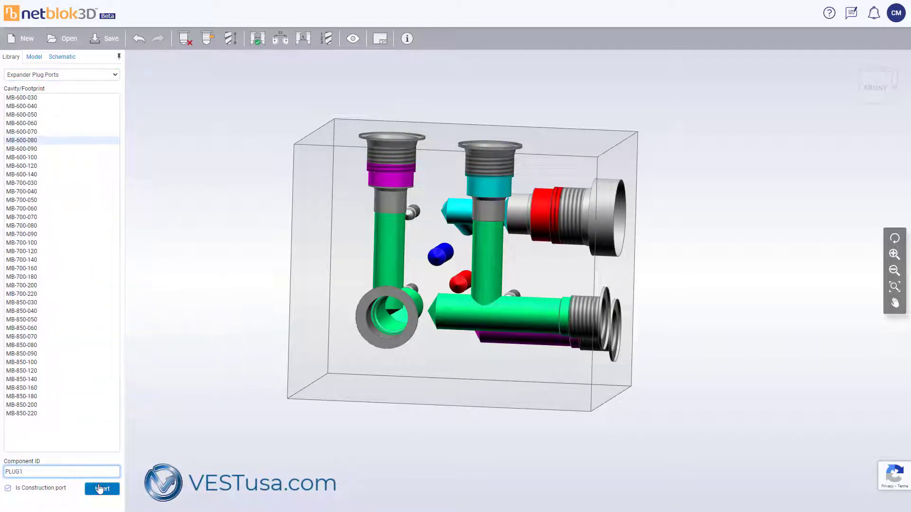
{"action": "left_click", "coordinate": [102, 488]}
{"action": "left_click", "coordinate": [535, 257]}
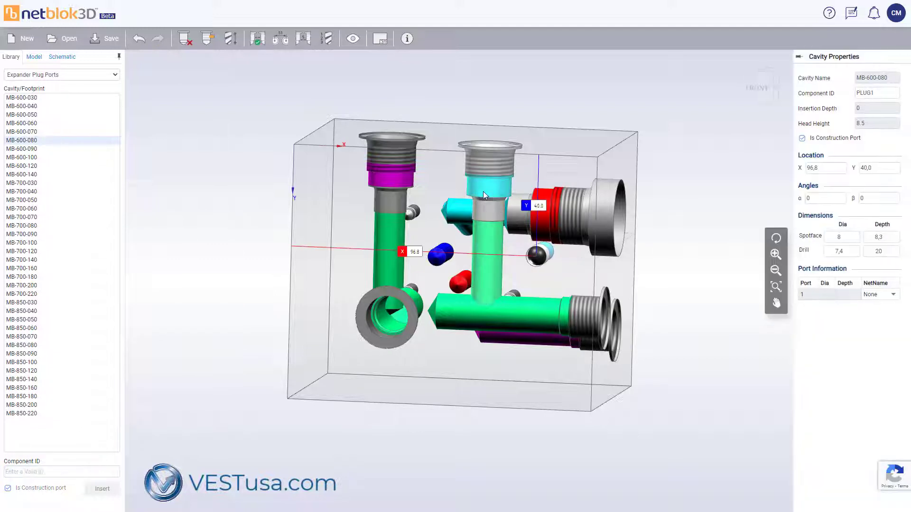
Drill PLUG1 into port 2 of cavity 4, placing it at X 65, Y 15.7.
{"action": "left_click", "coordinate": [209, 39]}
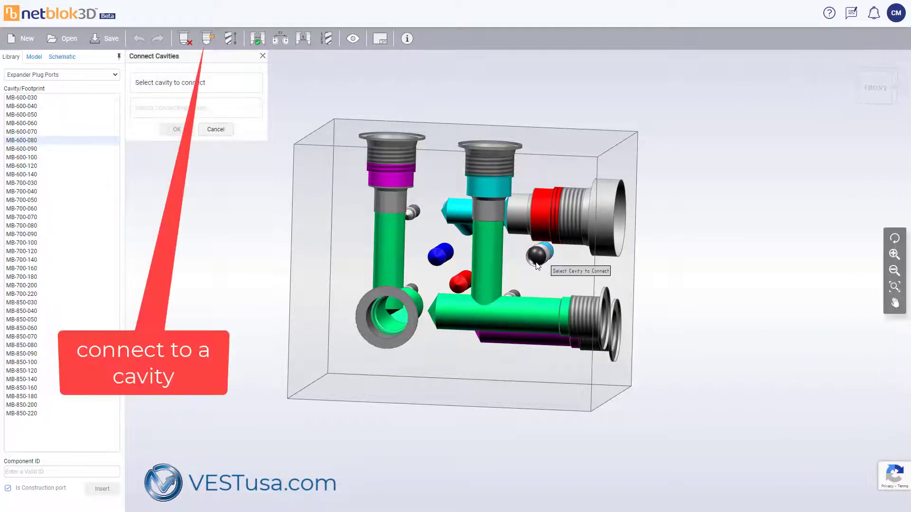
{"action": "left_click", "coordinate": [487, 186]}
{"action": "left_click", "coordinate": [485, 186]}
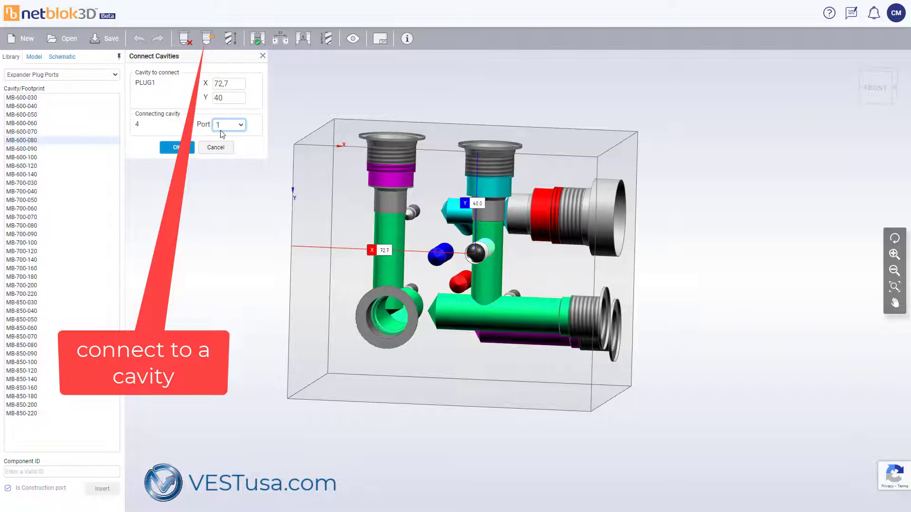
{"action": "left_click", "coordinate": [225, 147]}
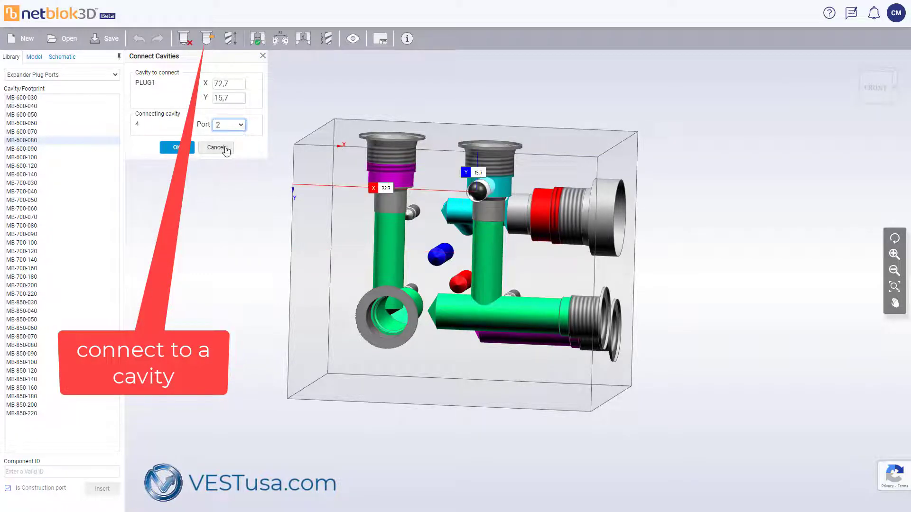
{"action": "mouse_move", "coordinate": [313, 268]}
{"action": "middle_mouse_down"}
{"action": "mouse_move", "coordinate": [385, 276]}
{"action": "mouse_move", "coordinate": [375, 305]}
{"action": "middle_mouse_up"}
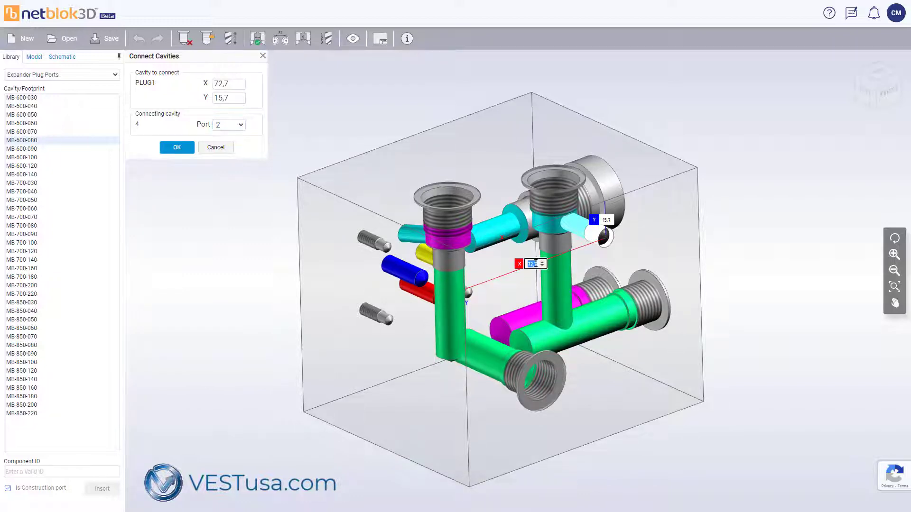
{"action": "key", "text": "Return"}
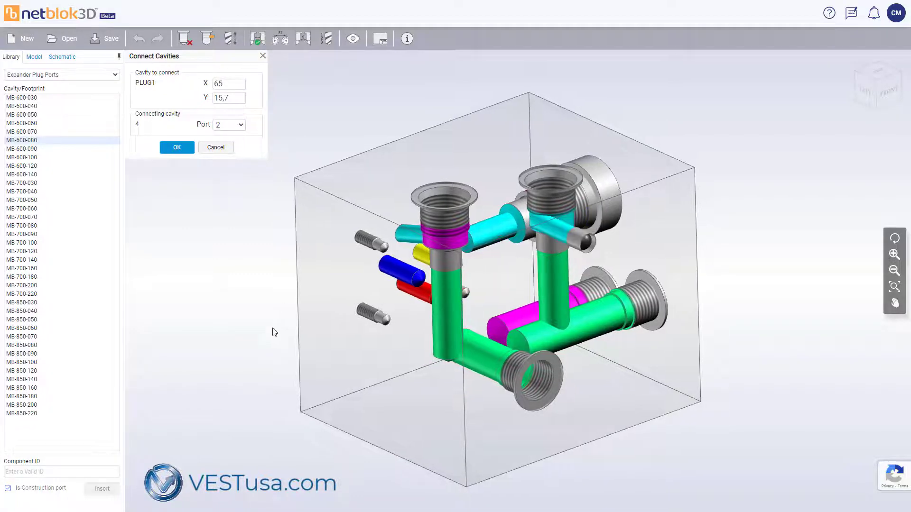
{"action": "mouse_move", "coordinate": [278, 319]}
{"action": "middle_mouse_down"}
{"action": "mouse_move", "coordinate": [306, 349]}
{"action": "mouse_move", "coordinate": [388, 384]}
{"action": "mouse_move", "coordinate": [400, 403]}
{"action": "middle_mouse_up"}
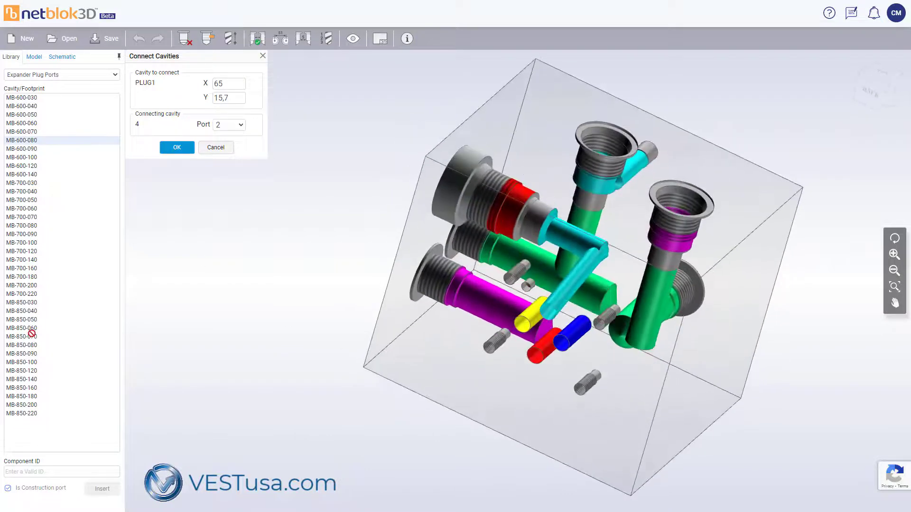
Confirm the PLUG1 connection and connect PLUG2 to cavity 3.
{"action": "left_click", "coordinate": [178, 148]}
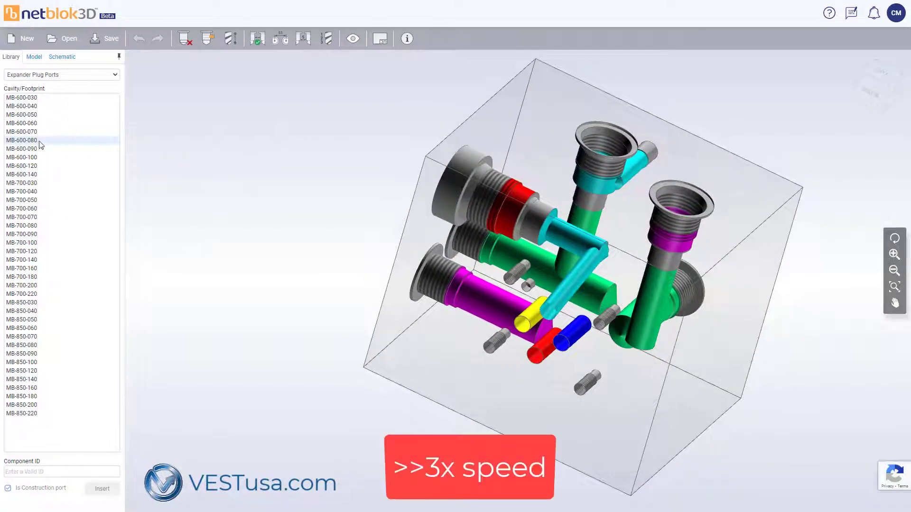
{"action": "left_click", "coordinate": [590, 184]}
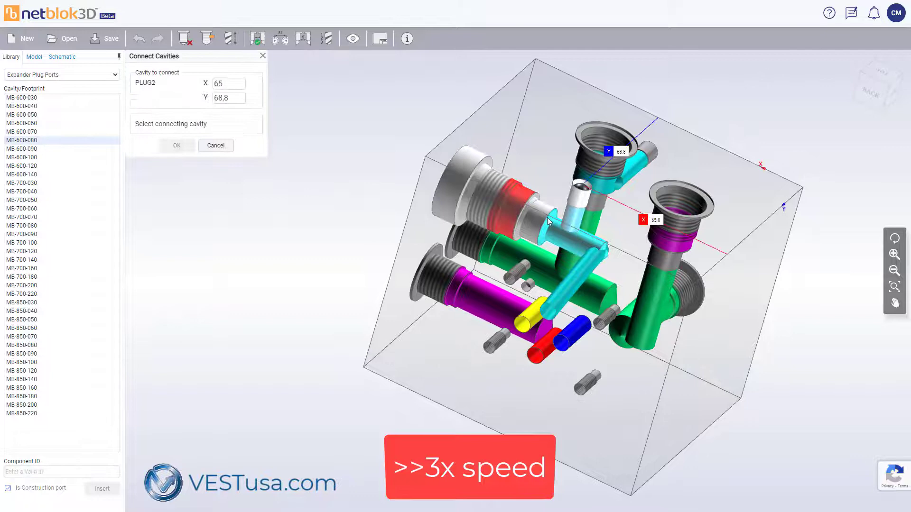
{"action": "left_click", "coordinate": [177, 148]}
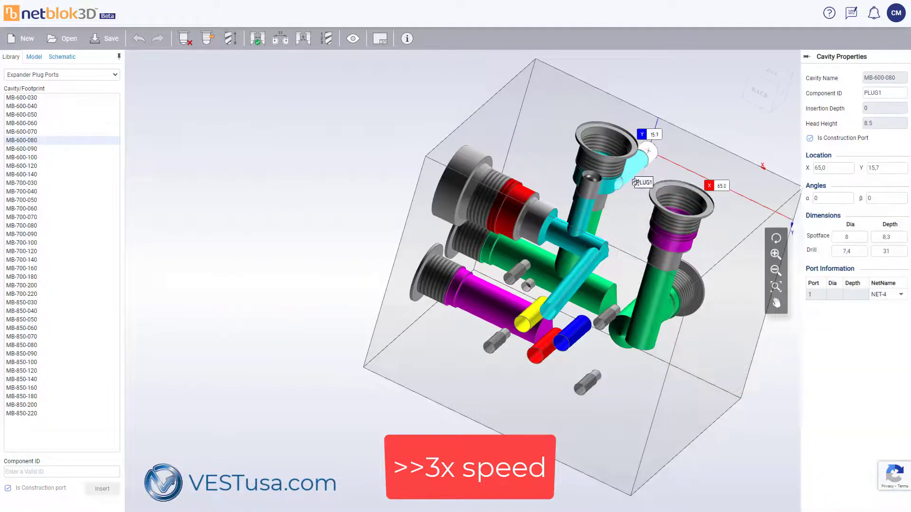
{"action": "key", "text": "Escape"}
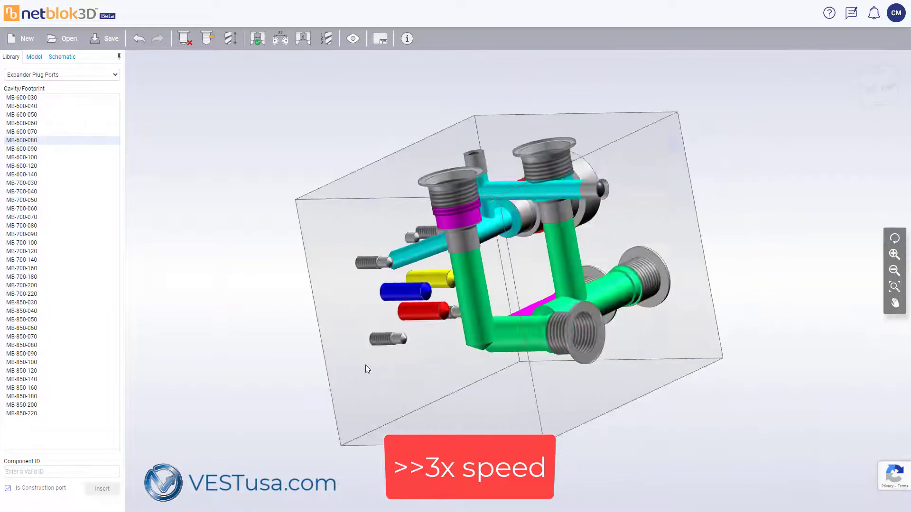
Connect the magenta port P3 to cavity 2, adjusting its X position.
{"action": "middle_click_drag", "start_coordinate": [299, 213], "coordinate": [484, 356]}
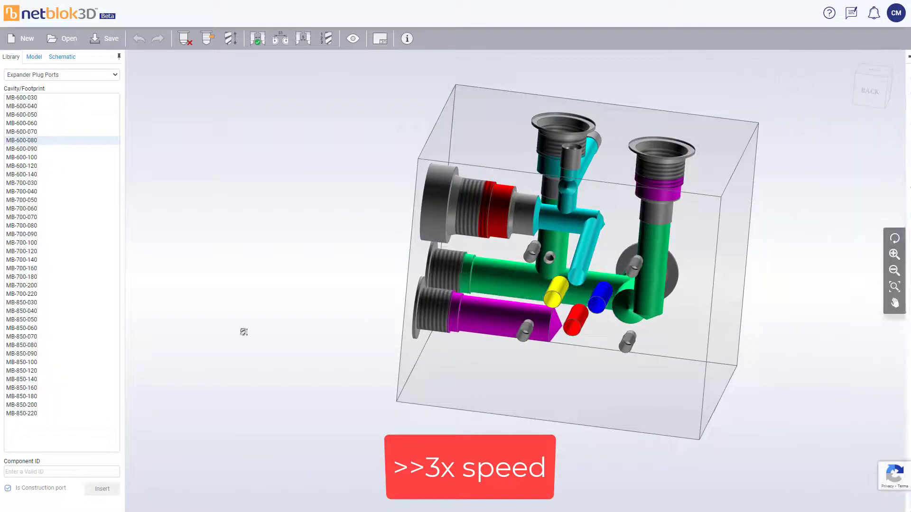
{"action": "left_click_drag", "start_coordinate": [421, 214], "coordinate": [420, 397]}
{"action": "left_click", "coordinate": [491, 334]}
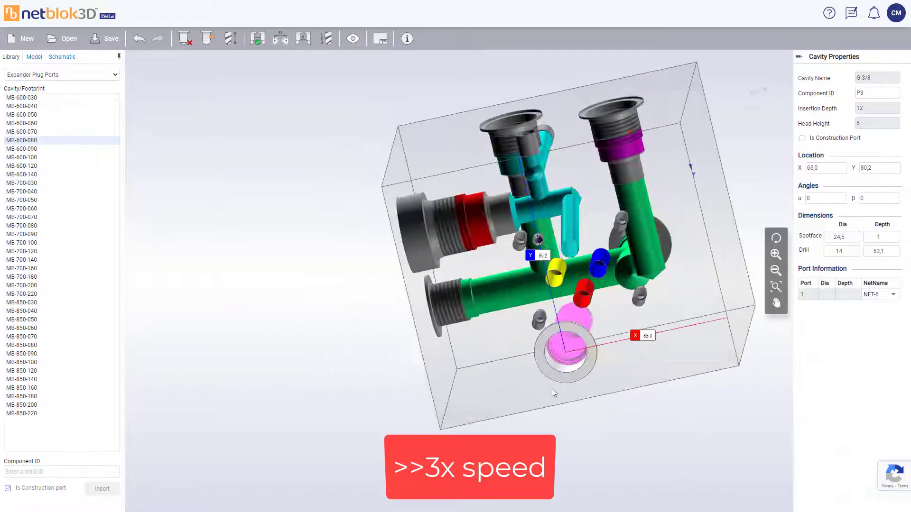
{"action": "middle_click_drag", "start_coordinate": [551, 388], "coordinate": [427, 249]}
{"action": "left_click", "coordinate": [206, 38]}
{"action": "left_click", "coordinate": [603, 145]}
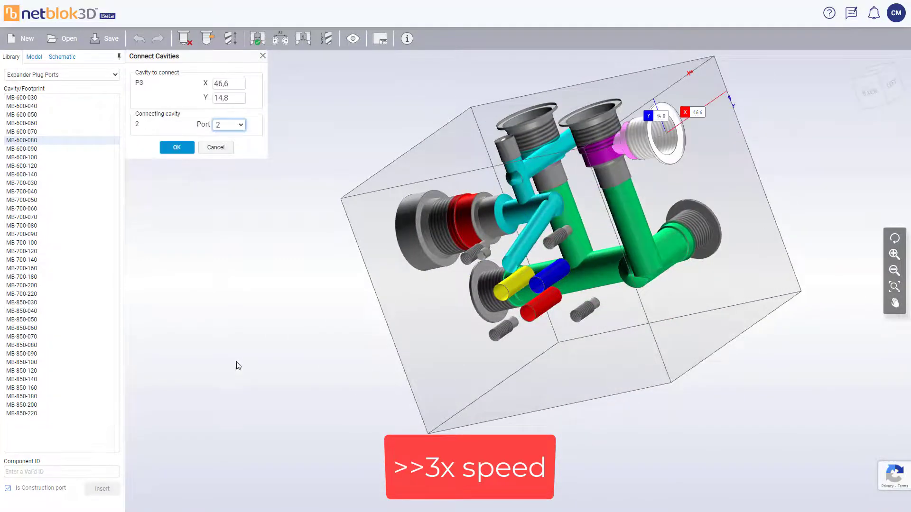
{"action": "middle_click_drag", "start_coordinate": [498, 285], "coordinate": [285, 428]}
{"action": "middle_click_drag", "start_coordinate": [427, 384], "coordinate": [435, 381]}
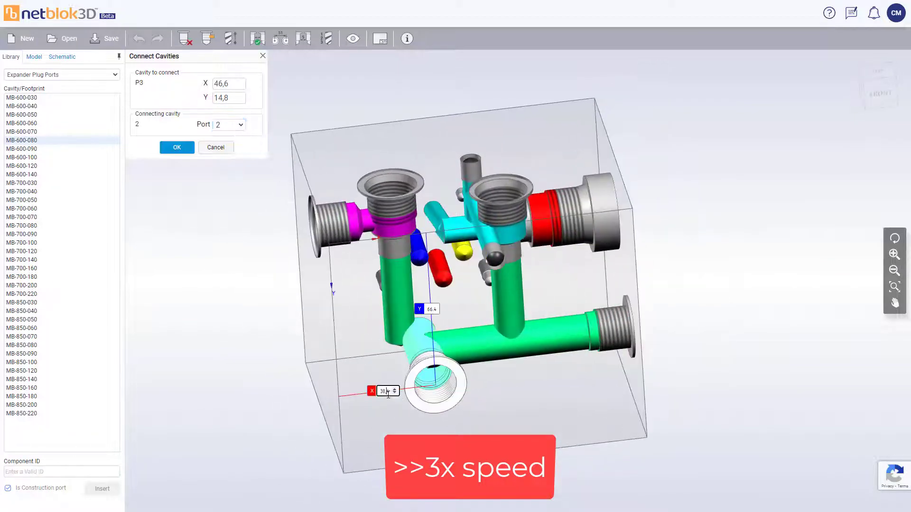
{"action": "left_click", "coordinate": [424, 377]}
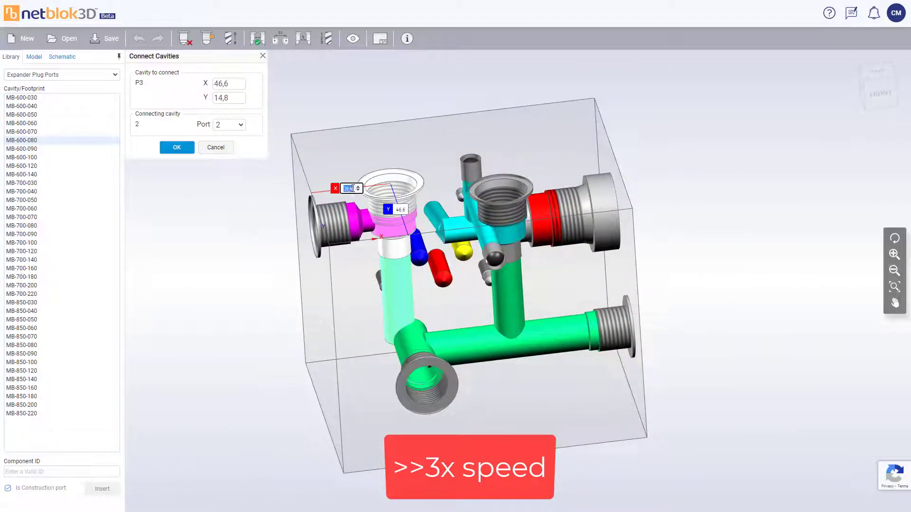
{"action": "left_click", "coordinate": [177, 147]}
Review port P1 and move cavity 4 to Y 30.
{"action": "left_click", "coordinate": [456, 355]}
{"action": "middle_click_drag", "start_coordinate": [427, 249], "coordinate": [429, 367]}
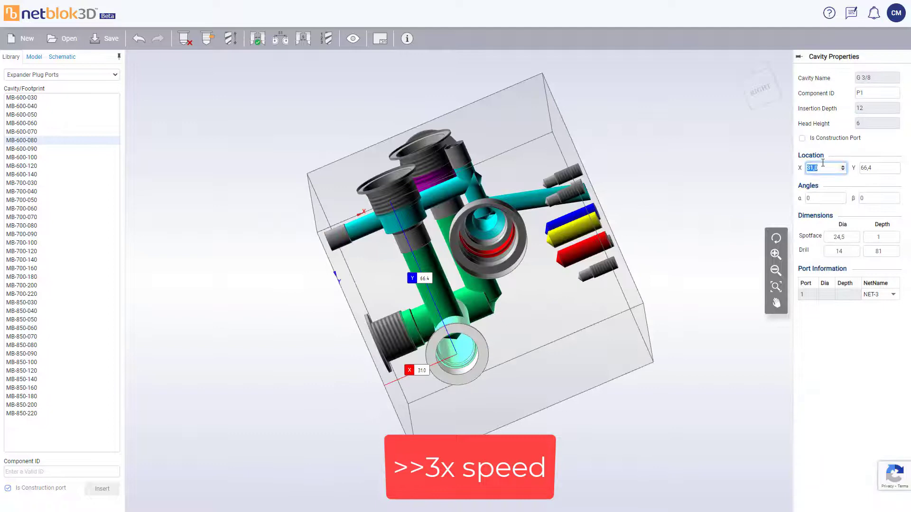
{"action": "left_click", "coordinate": [399, 206]}
{"action": "left_click", "coordinate": [823, 124]}
{"action": "type", "text": "30"}
{"action": "key", "text": "Tab"}
{"action": "key", "text": "Tab"}
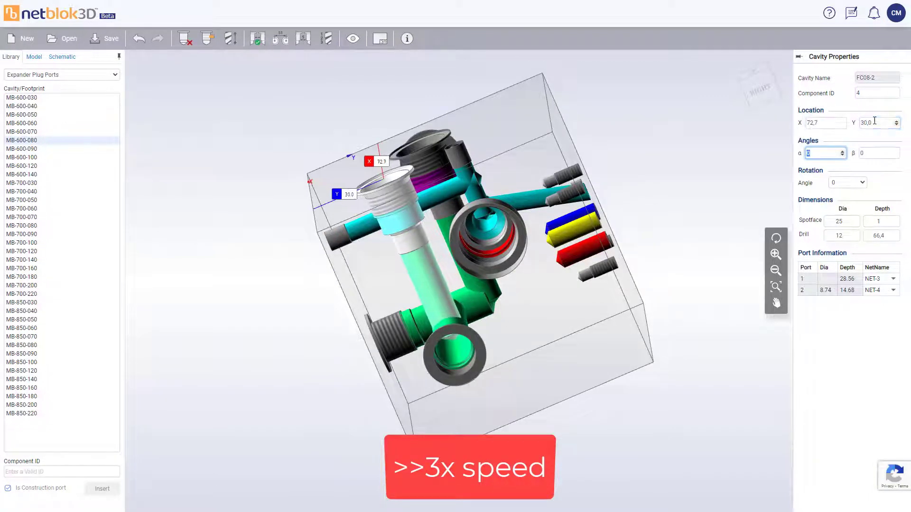
{"action": "left_click", "coordinate": [213, 321]}
{"action": "middle_click_drag", "start_coordinate": [427, 249], "coordinate": [455, 356]}
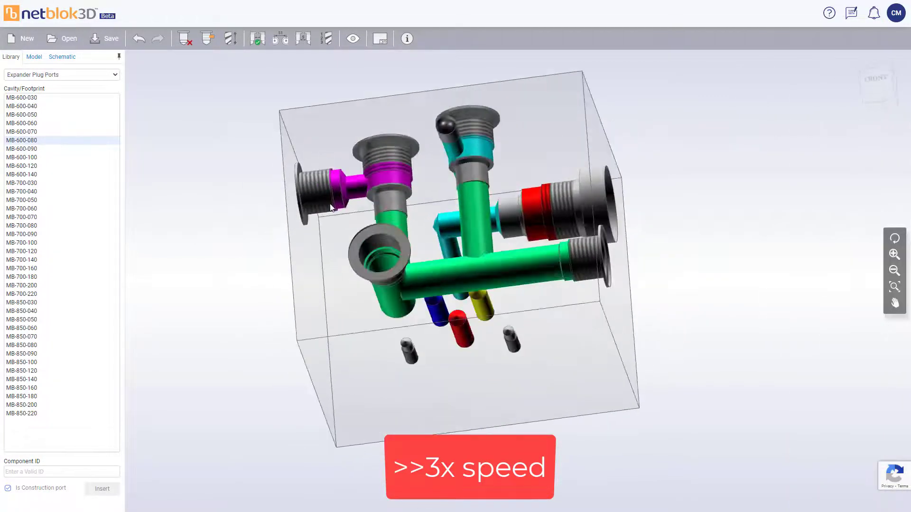
Insert PLUG3 and connect it to port 2 of cavity 3.
{"action": "left_click", "coordinate": [548, 295]}
{"action": "left_click", "coordinate": [304, 38]}
{"action": "left_click", "coordinate": [552, 307]}
{"action": "left_click", "coordinate": [228, 124]}
{"action": "left_click", "coordinate": [217, 153]}
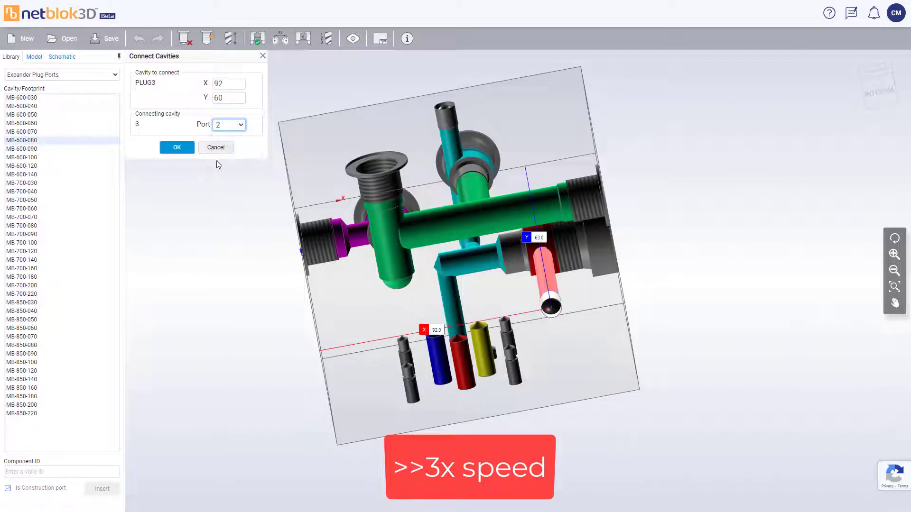
{"action": "left_click", "coordinate": [177, 148]}
Insert PLUG4 and connect it to port 1 of cavity 5-T.
{"action": "left_click", "coordinate": [61, 472]}
{"action": "middle_click_drag", "start_coordinate": [456, 249], "coordinate": [534, 214]}
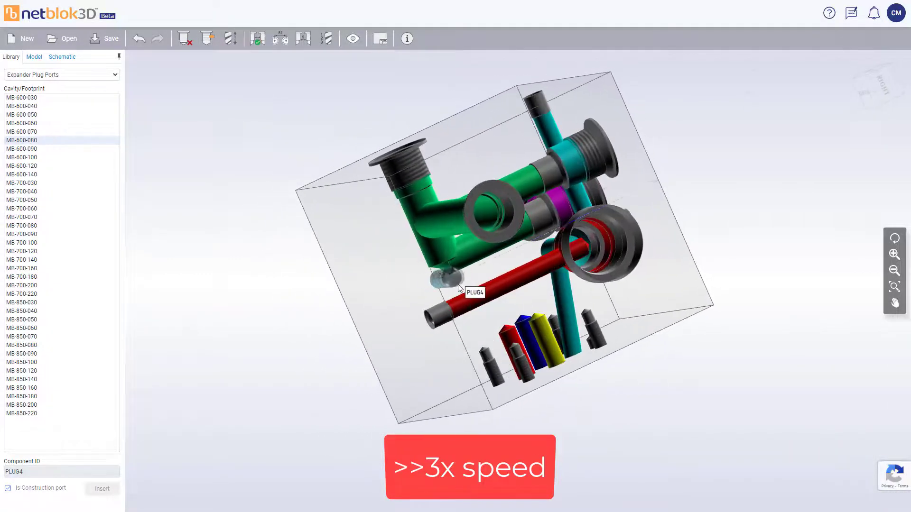
{"action": "left_click", "coordinate": [459, 288]}
{"action": "left_click", "coordinate": [304, 38]}
{"action": "left_click", "coordinate": [470, 277]}
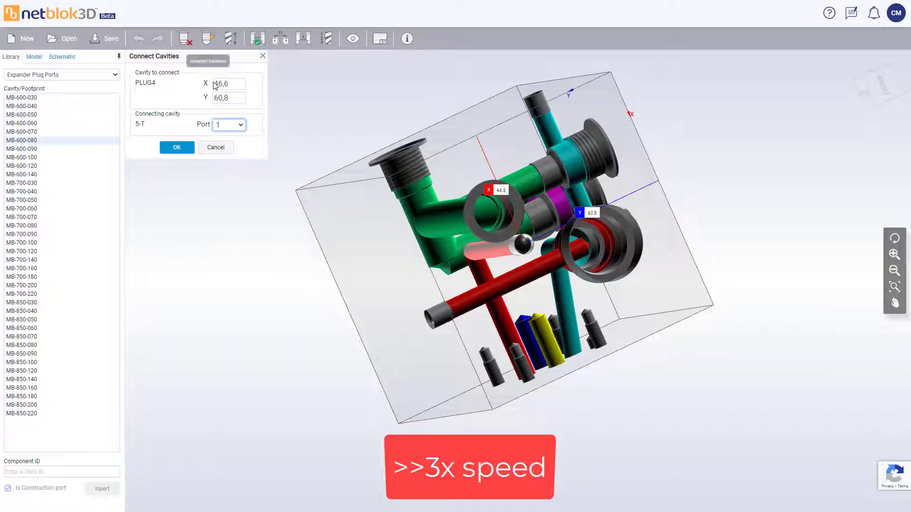
{"action": "left_click", "coordinate": [178, 147]}
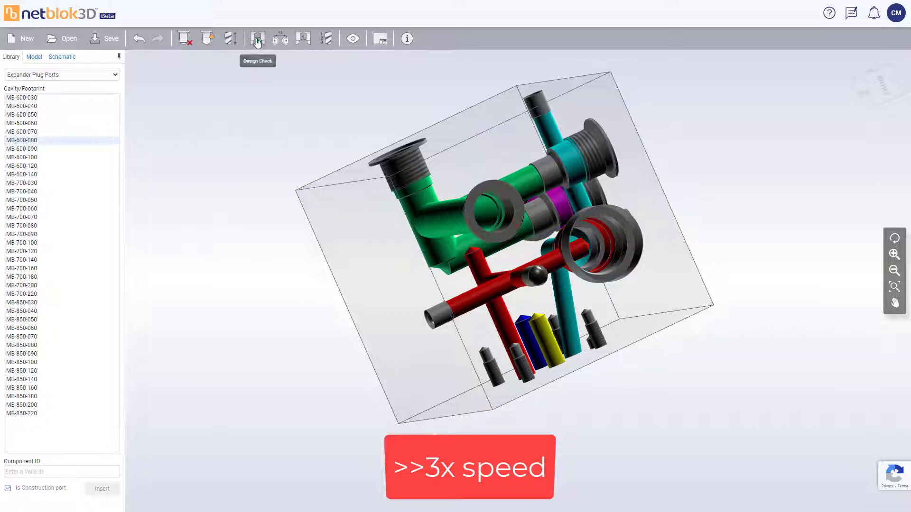
{"action": "left_click", "coordinate": [261, 363]}
Insert ports A and B onto the block faces.
{"action": "mouse_move", "coordinate": [455, 285]}
{"action": "middle_mouse_down"}
{"action": "mouse_move", "coordinate": [498, 214]}
{"action": "mouse_move", "coordinate": [463, 270]}
{"action": "middle_mouse_up"}
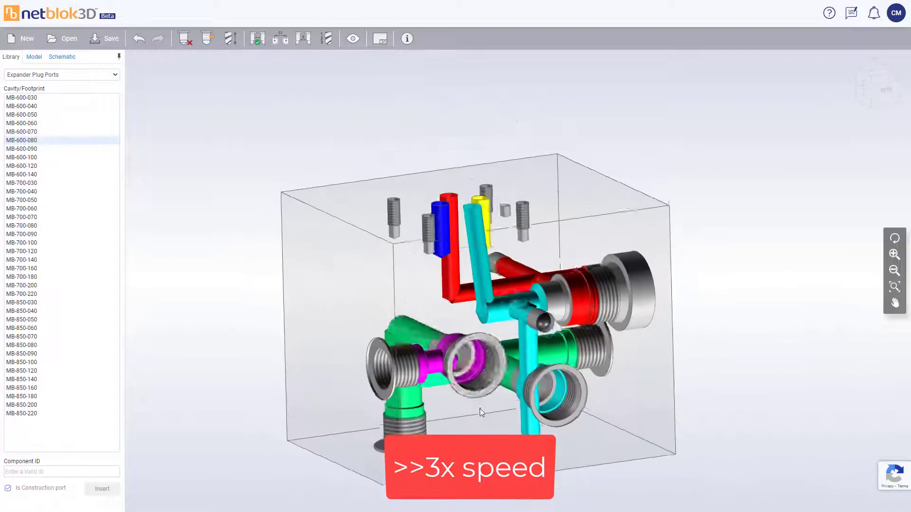
{"action": "left_click", "coordinate": [62, 57]}
{"action": "left_click", "coordinate": [24, 192]}
{"action": "left_click", "coordinate": [356, 270]}
{"action": "left_click", "coordinate": [334, 341]}
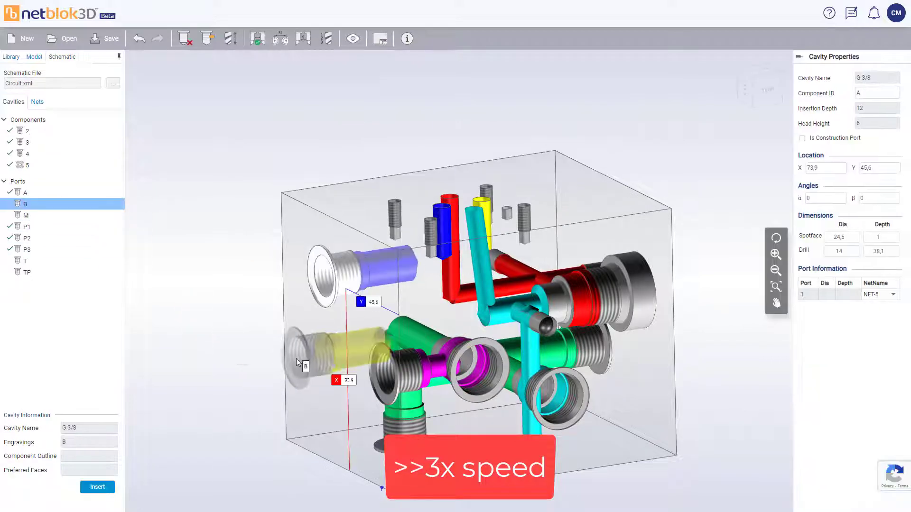
{"action": "middle_click_drag", "start_coordinate": [455, 285], "coordinate": [541, 306]}
Connect port A to valve cavity 5-A and port B to the valve's B cavity.
{"action": "left_click", "coordinate": [205, 39]}
{"action": "left_click", "coordinate": [612, 309]}
{"action": "left_click", "coordinate": [655, 327]}
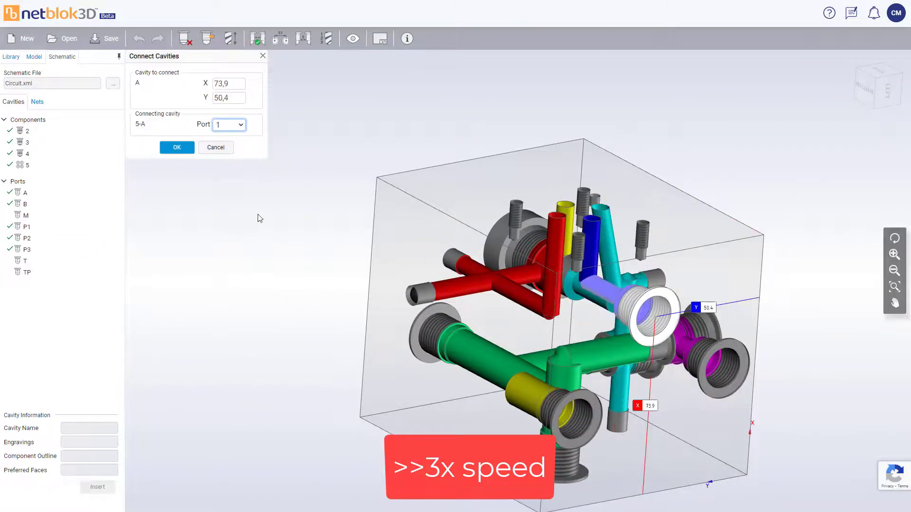
{"action": "left_click", "coordinate": [171, 146]}
{"action": "mouse_move", "coordinate": [385, 335]}
{"action": "middle_mouse_down"}
{"action": "mouse_move", "coordinate": [269, 346]}
{"action": "mouse_move", "coordinate": [355, 320]}
{"action": "middle_mouse_up"}
{"action": "left_click", "coordinate": [205, 38]}
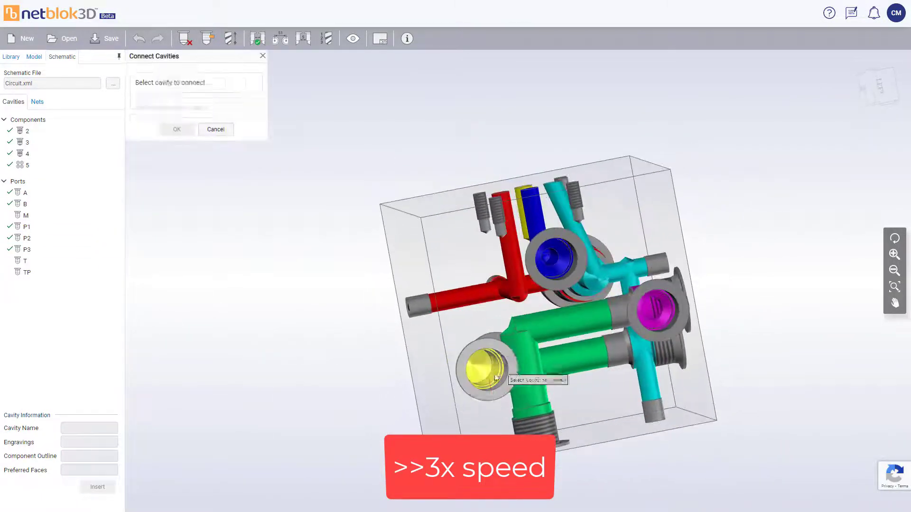
{"action": "left_click", "coordinate": [491, 374]}
{"action": "left_click", "coordinate": [541, 371]}
{"action": "left_click", "coordinate": [176, 147]}
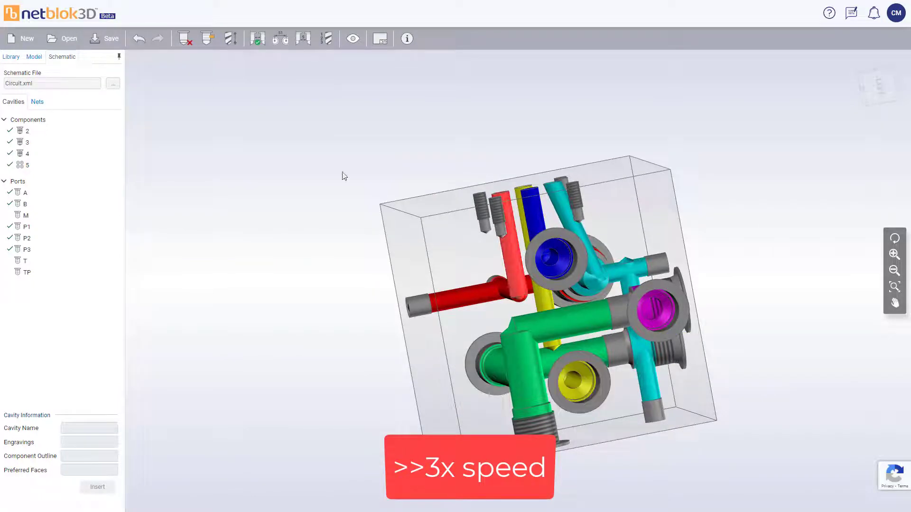
Link valve cavity 5-B to port B.
{"action": "left_click", "coordinate": [206, 38]}
{"action": "left_click", "coordinate": [541, 349]}
{"action": "left_click", "coordinate": [576, 377]}
{"action": "left_click", "coordinate": [177, 147]}
Set cavity 4's X position to 72 and check the PLUG1 and PLUG2 positions.
{"action": "middle_click_drag", "start_coordinate": [474, 325], "coordinate": [363, 320]}
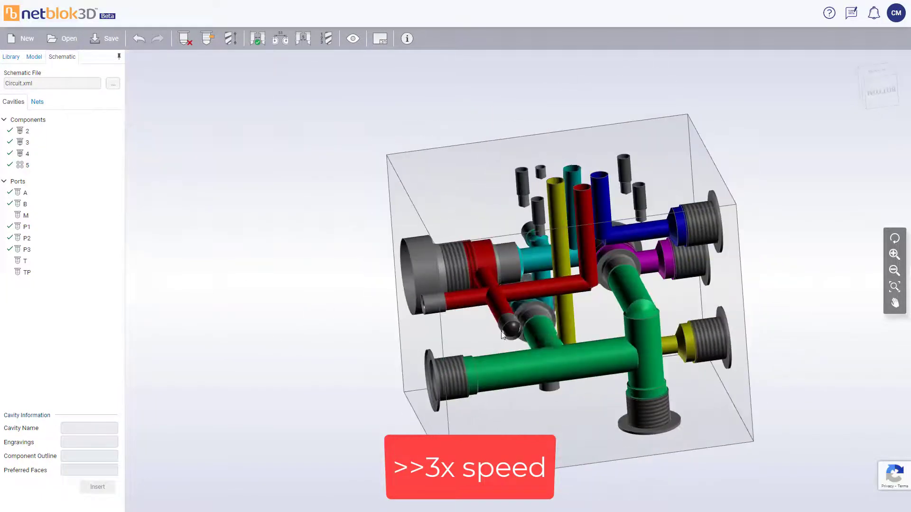
{"action": "left_click", "coordinate": [541, 349]}
{"action": "middle_click_drag", "start_coordinate": [540, 349], "coordinate": [498, 356]}
{"action": "double_click", "coordinate": [376, 386]}
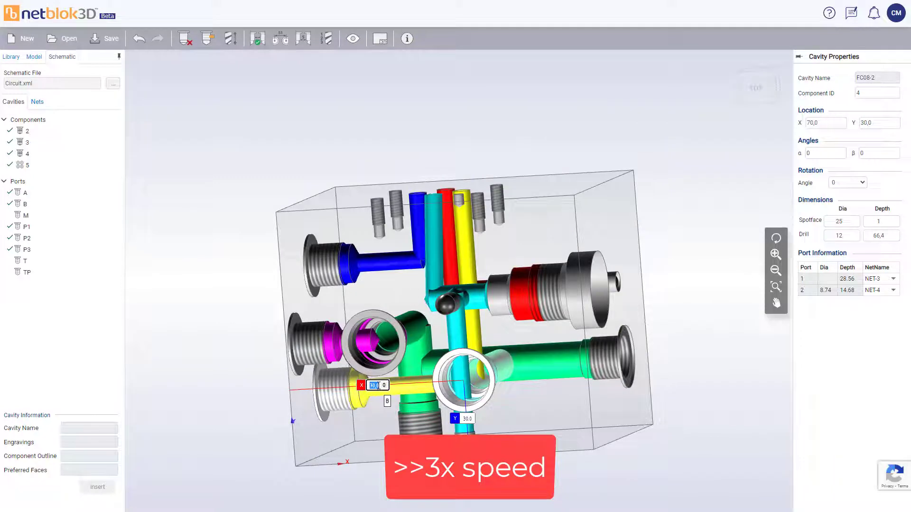
{"action": "type", "text": "72"}
{"action": "key", "text": "Return"}
{"action": "left_click", "coordinate": [474, 320]}
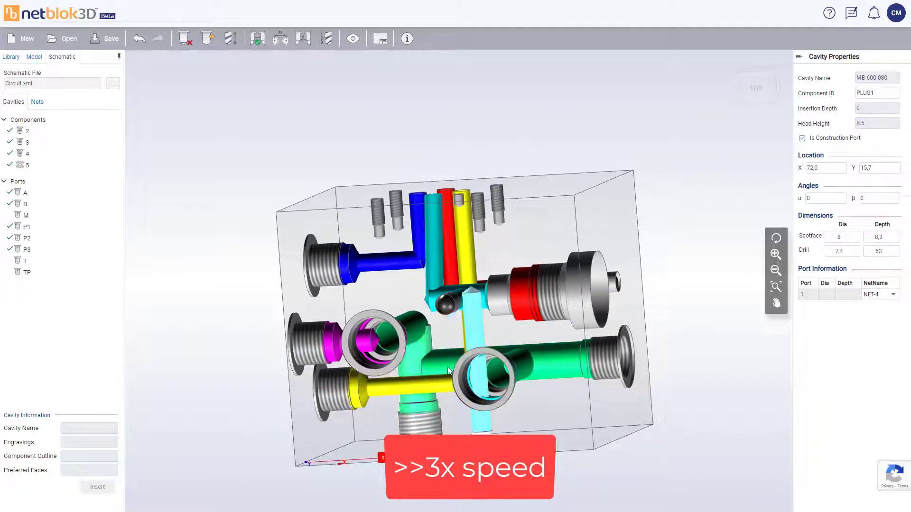
{"action": "left_click", "coordinate": [374, 342]}
{"action": "key", "text": "Escape"}
Insert port T into the block and reposition it.
{"action": "middle_click_drag", "start_coordinate": [427, 320], "coordinate": [534, 285]}
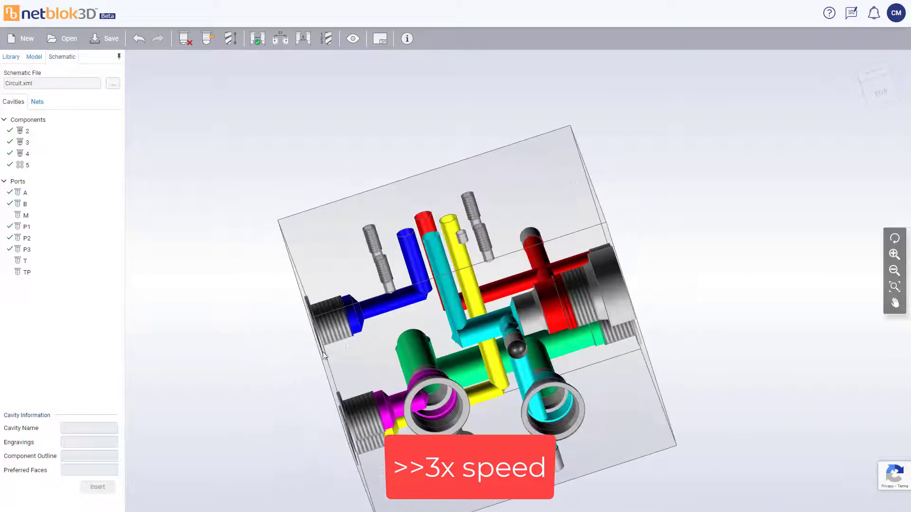
{"action": "left_click", "coordinate": [25, 261]}
{"action": "left_click_drag", "start_coordinate": [26, 263], "coordinate": [361, 352]}
{"action": "left_click", "coordinate": [361, 352]}
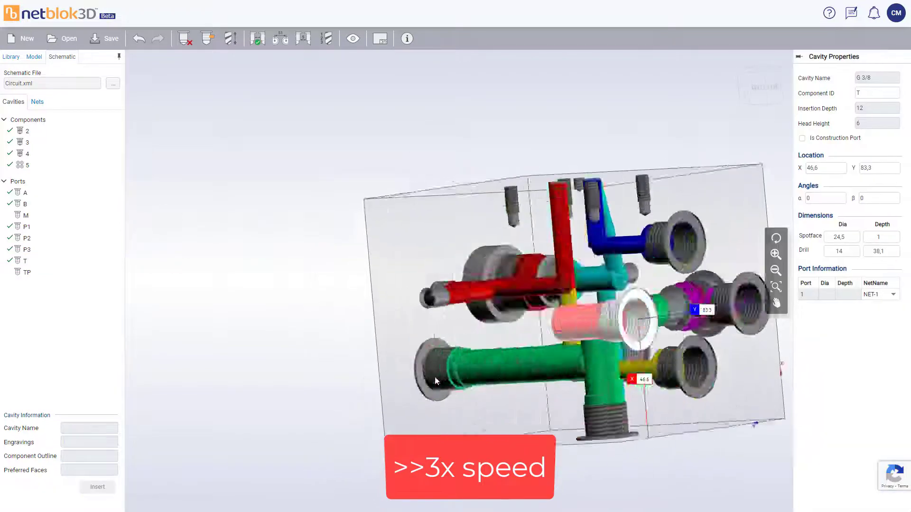
{"action": "mouse_move", "coordinate": [498, 320]}
{"action": "middle_mouse_down"}
{"action": "mouse_move", "coordinate": [565, 396]}
{"action": "mouse_move", "coordinate": [485, 402]}
{"action": "mouse_move", "coordinate": [525, 409]}
{"action": "middle_mouse_up"}
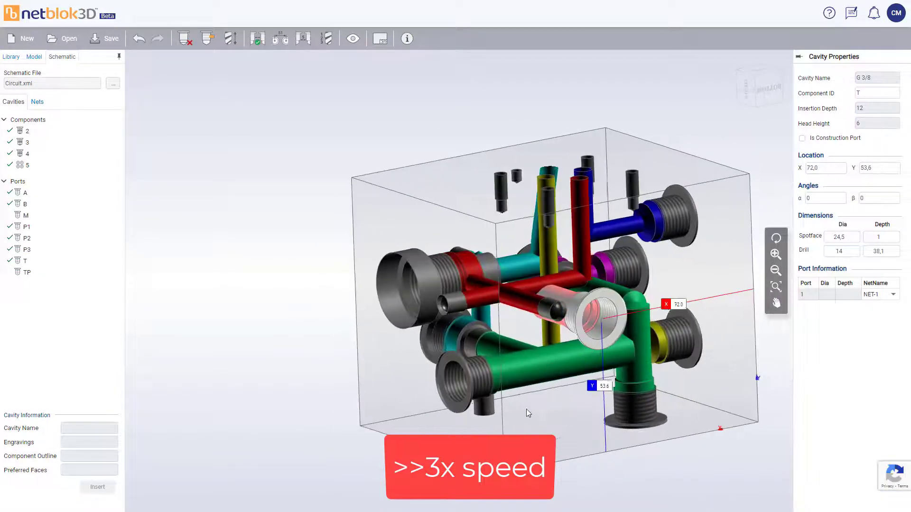
{"action": "left_click_drag", "start_coordinate": [480, 341], "coordinate": [469, 334]}
Cancel a stray attempt and begin connecting port T to valve cavity 5-T.
{"action": "left_click", "coordinate": [290, 344]}
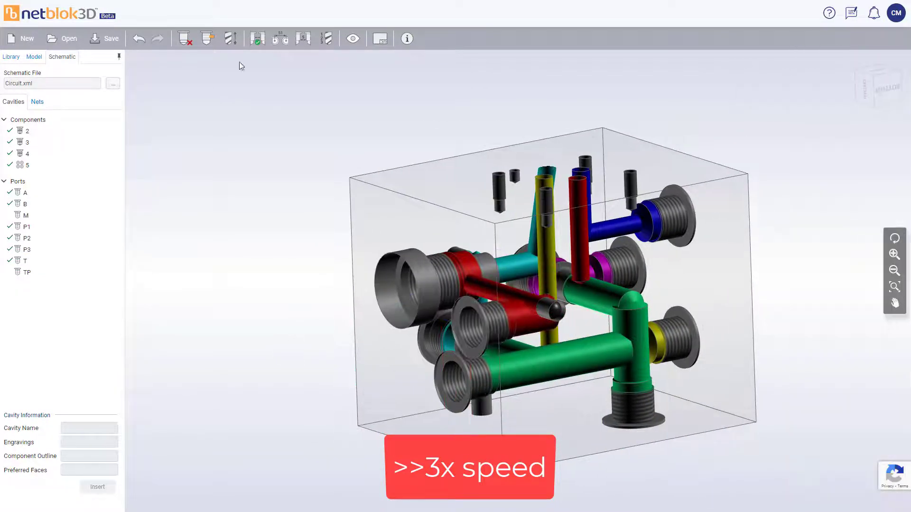
{"action": "left_click", "coordinate": [207, 39]}
{"action": "key", "text": "Escape"}
{"action": "left_click", "coordinate": [208, 41]}
{"action": "left_click", "coordinate": [441, 326]}
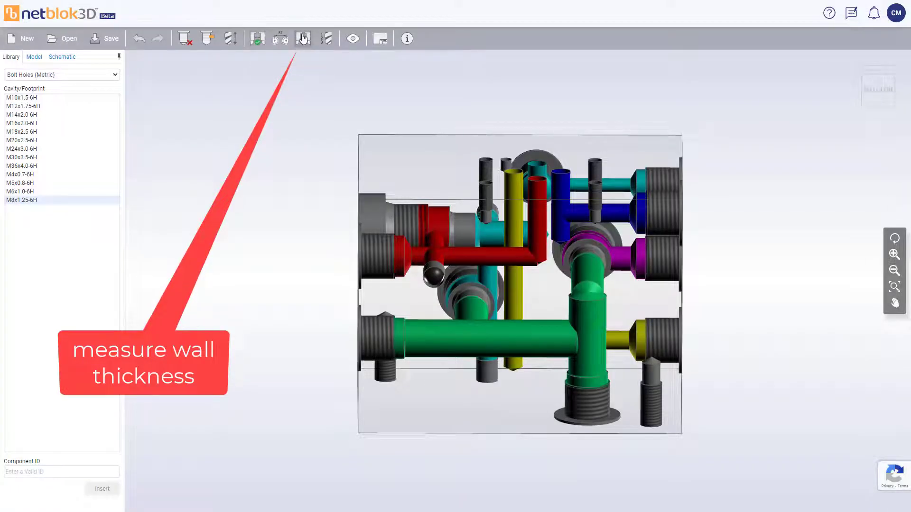
Measure wall thickness between two cavities, then start a second measurement from the green passage.
{"action": "left_click", "coordinate": [427, 324]}
{"action": "mouse_move", "coordinate": [441, 313]}
{"action": "middle_mouse_down"}
{"action": "mouse_move", "coordinate": [485, 302]}
{"action": "mouse_move", "coordinate": [491, 335]}
{"action": "middle_mouse_up"}
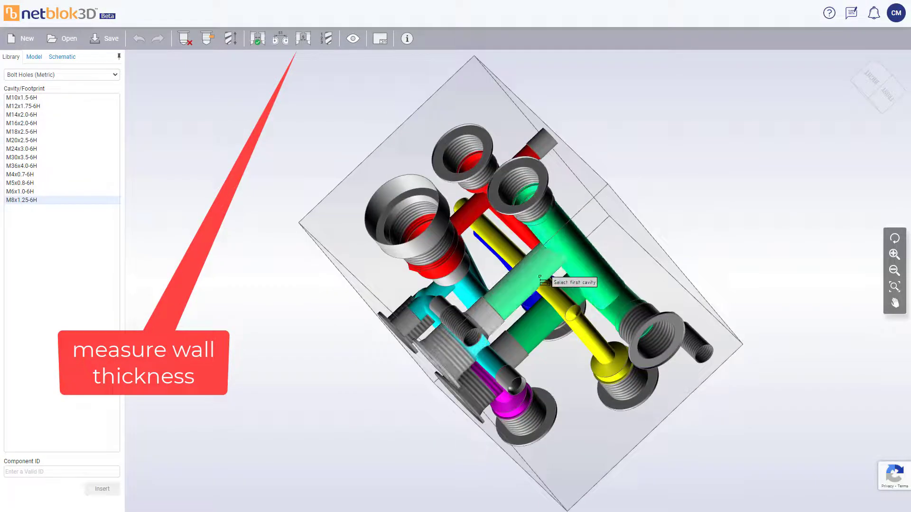
{"action": "left_click", "coordinate": [558, 310]}
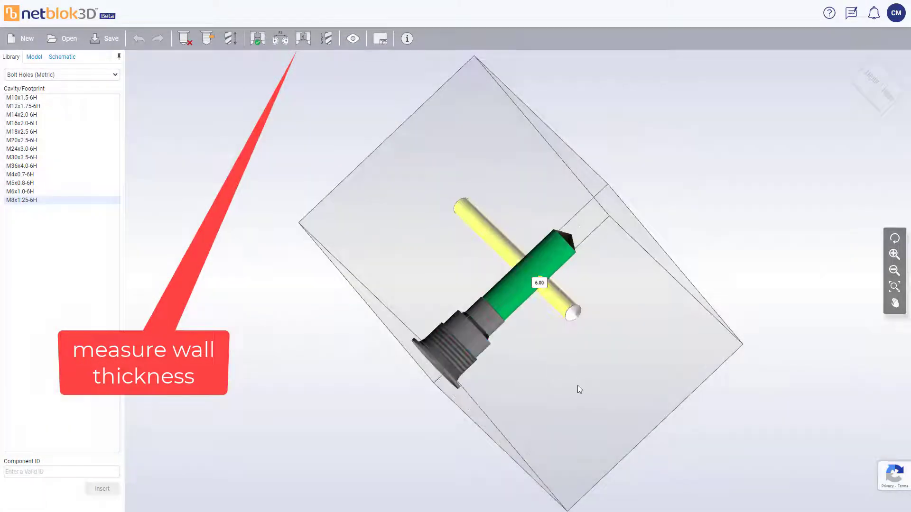
{"action": "mouse_move", "coordinate": [577, 386]}
{"action": "middle_mouse_down"}
{"action": "mouse_move", "coordinate": [508, 349]}
{"action": "mouse_move", "coordinate": [549, 420]}
{"action": "middle_mouse_up"}
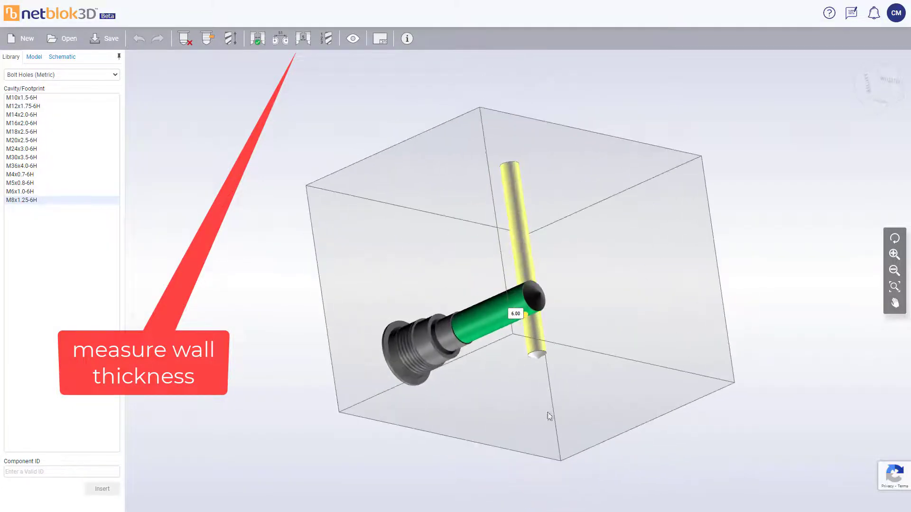
{"action": "left_click", "coordinate": [305, 38]}
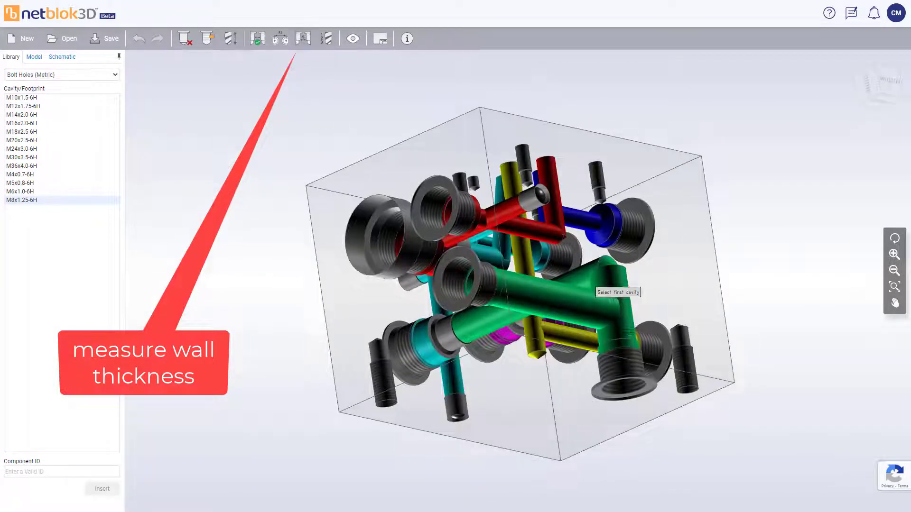
{"action": "left_click", "coordinate": [598, 326]}
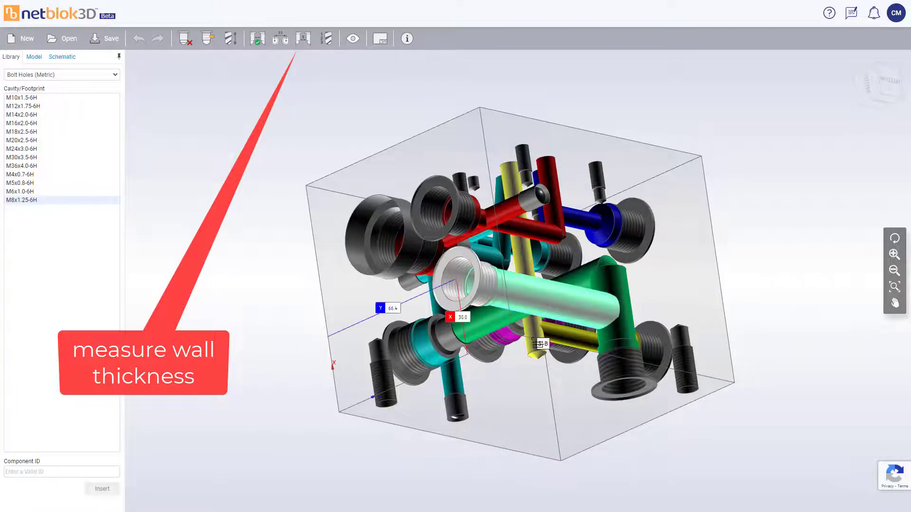
Pick the yellow passage, run the design check (T–5-B 3.4, P3–top 2.51), then inspect cavity T.
{"action": "left_click", "coordinate": [569, 307]}
{"action": "left_click", "coordinate": [257, 39]}
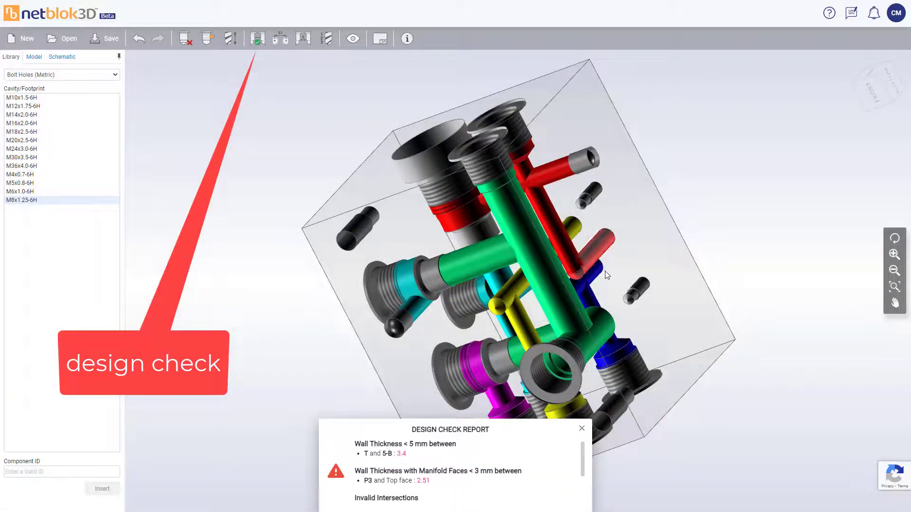
{"action": "left_click_drag", "start_coordinate": [605, 271], "coordinate": [352, 123]}
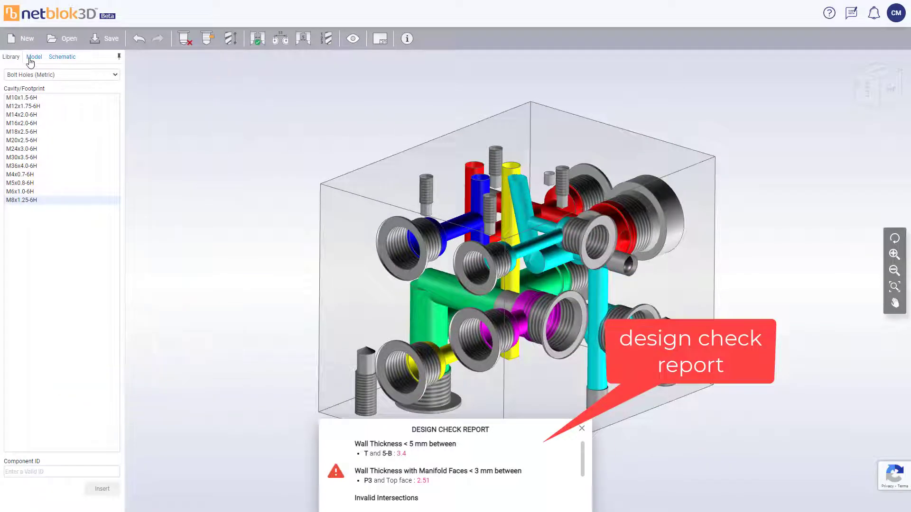
{"action": "left_click", "coordinate": [35, 56]}
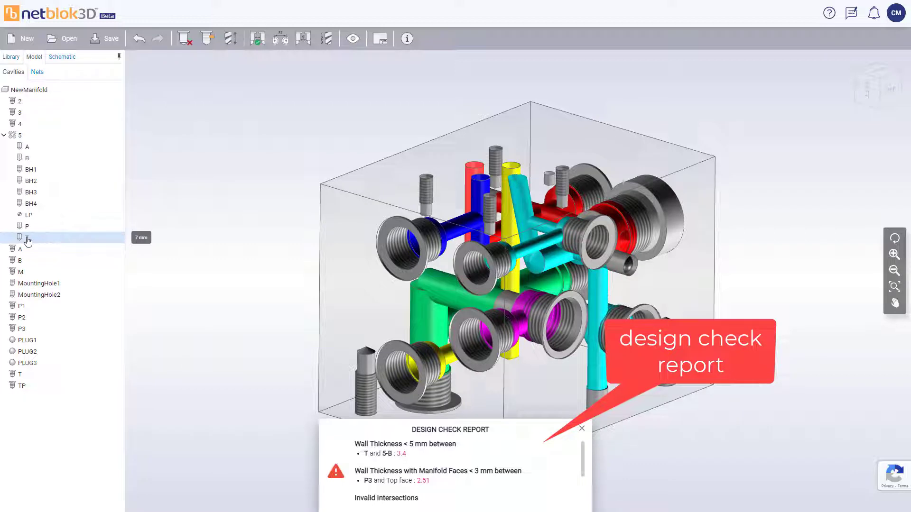
{"action": "left_click", "coordinate": [20, 375]}
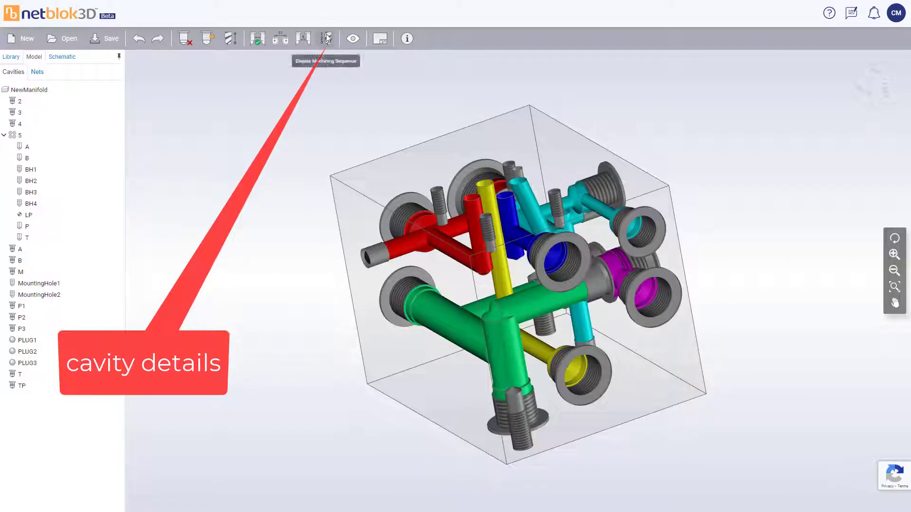
{"action": "left_click", "coordinate": [568, 259]}
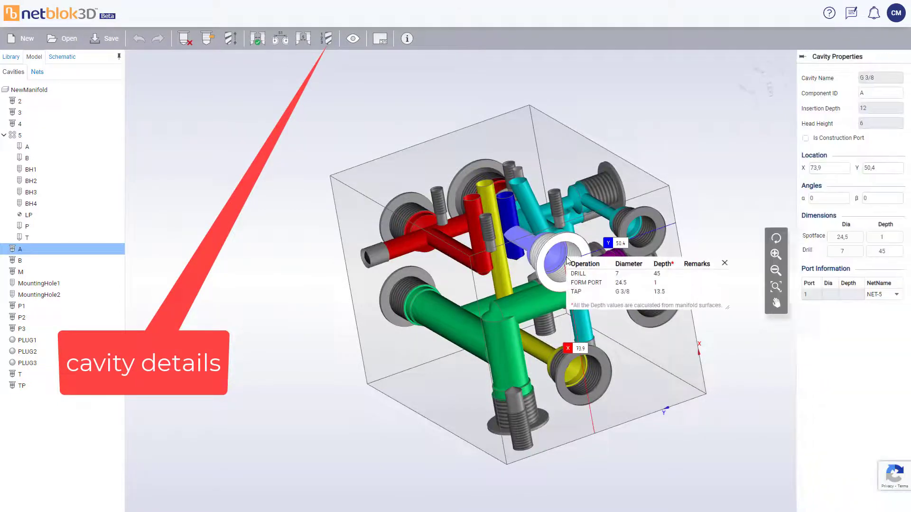
{"action": "left_click", "coordinate": [602, 375]}
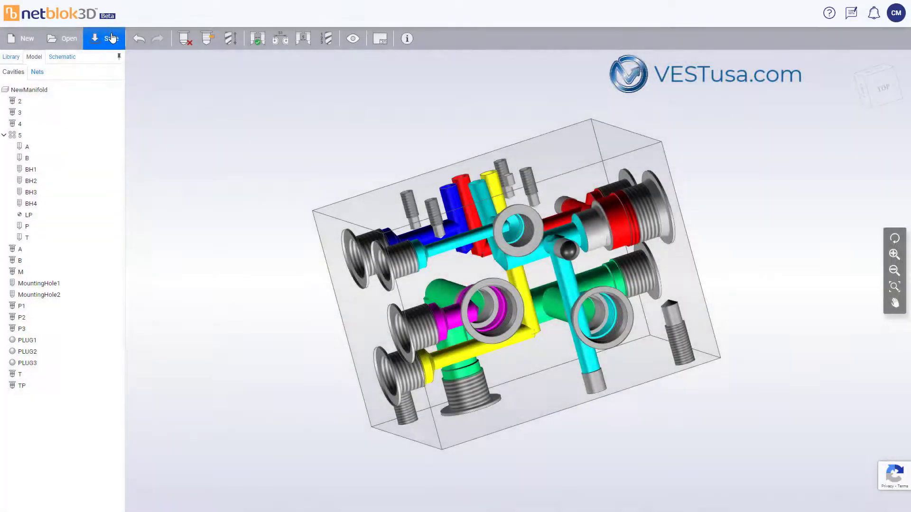
Save the design as NewManifold (2).mbxml and submit the manifold layout drawing request.
{"action": "left_click", "coordinate": [107, 39]}
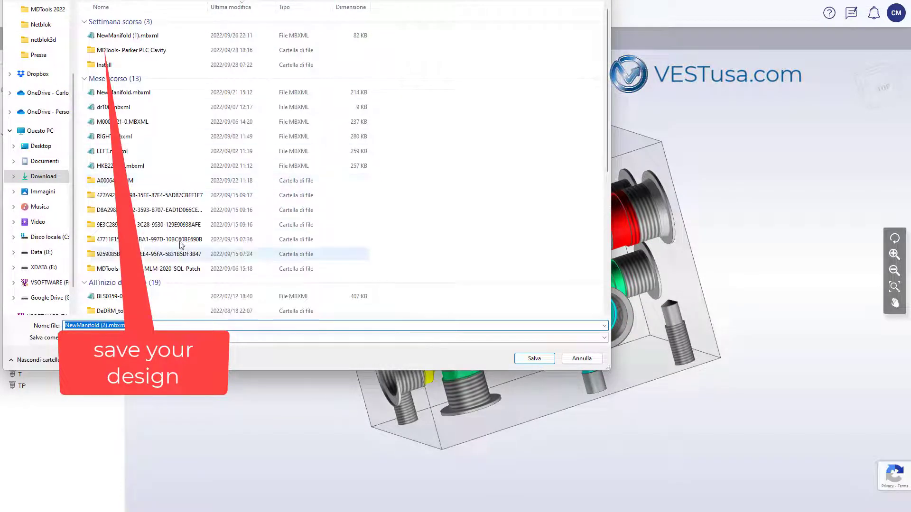
{"action": "left_click", "coordinate": [534, 358]}
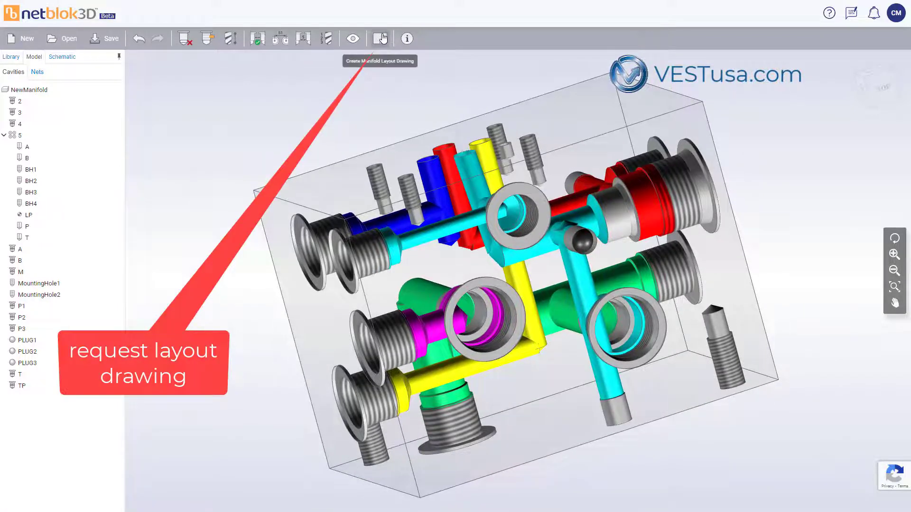
{"action": "left_click", "coordinate": [382, 38]}
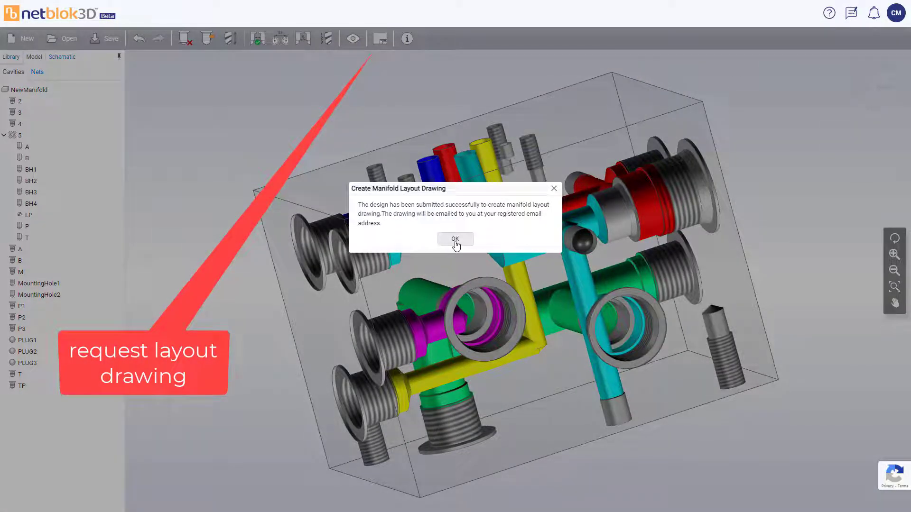
{"action": "left_click", "coordinate": [456, 239]}
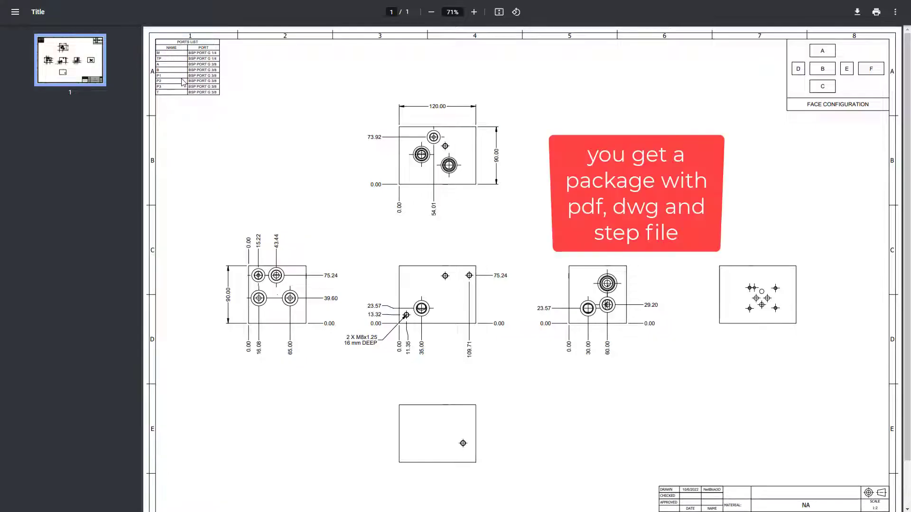
{"action": "scroll", "coordinate": [199, 85], "scroll_direction": "down", "scroll_amount": 1}
{"action": "scroll", "coordinate": [200, 86], "scroll_direction": "up", "scroll_amount": 1}
{"action": "left_click", "coordinate": [473, 11]}
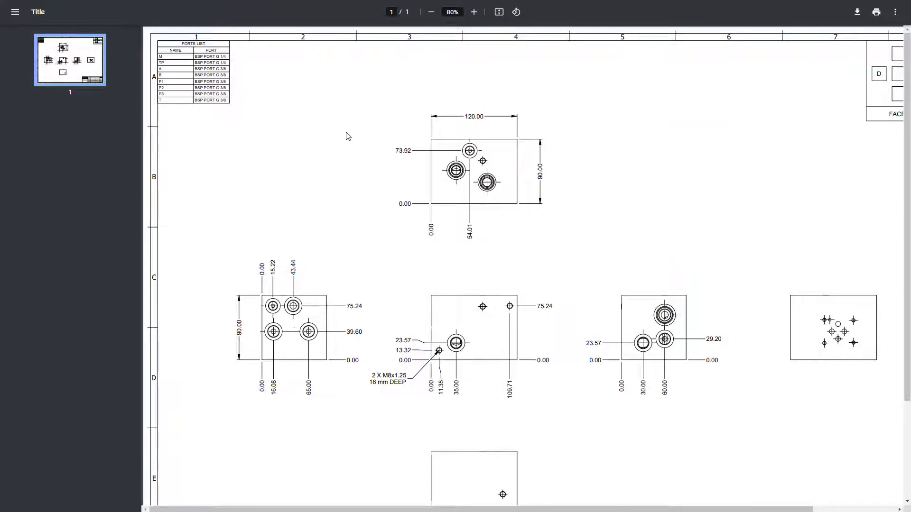
{"action": "scroll", "coordinate": [405, 181], "scroll_direction": "down", "scroll_amount": 2}
{"action": "scroll", "coordinate": [406, 182], "scroll_direction": "down", "scroll_amount": 2}
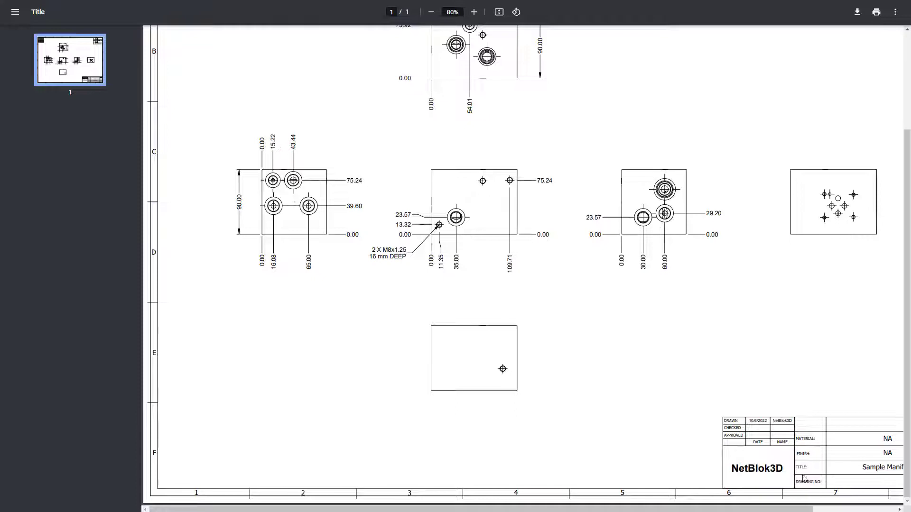
{"action": "mouse_move", "coordinate": [775, 509]}
{"action": "left_mouse_down"}
{"action": "mouse_move", "coordinate": [868, 508]}
{"action": "mouse_move", "coordinate": [783, 508]}
{"action": "left_mouse_up"}
{"action": "scroll", "coordinate": [560, 260], "scroll_direction": "up", "scroll_amount": 3}
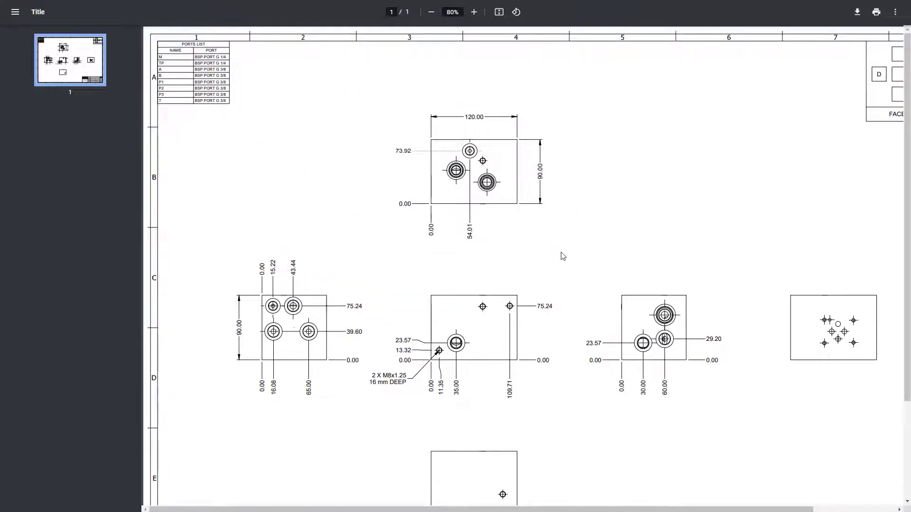